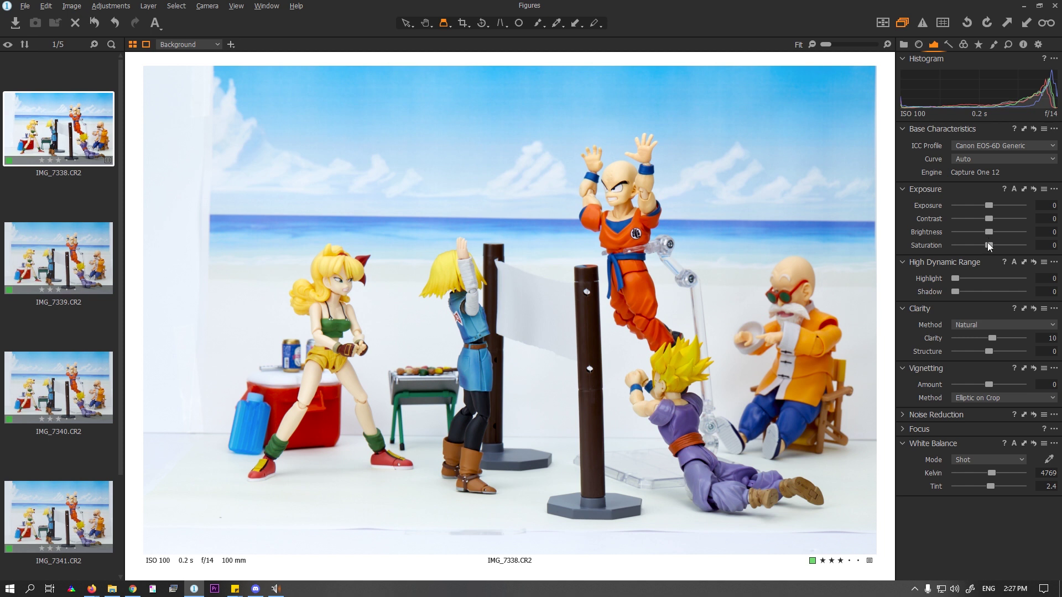
Set the Brightness of IMG_7338 to 2 and copy the photo's adjustments
{"action": "left_click_drag", "start_coordinate": [990, 231], "coordinate": [992, 233]}
{"action": "left_click", "coordinate": [100, 5]}
{"action": "left_click", "coordinate": [124, 35]}
Apply the copied adjustments to the four photos from IMG_7339 to IMG_7346
{"action": "left_click", "coordinate": [85, 277]}
{"action": "scroll", "coordinate": [93, 429], "scroll_direction": "down", "scroll_amount": 1}
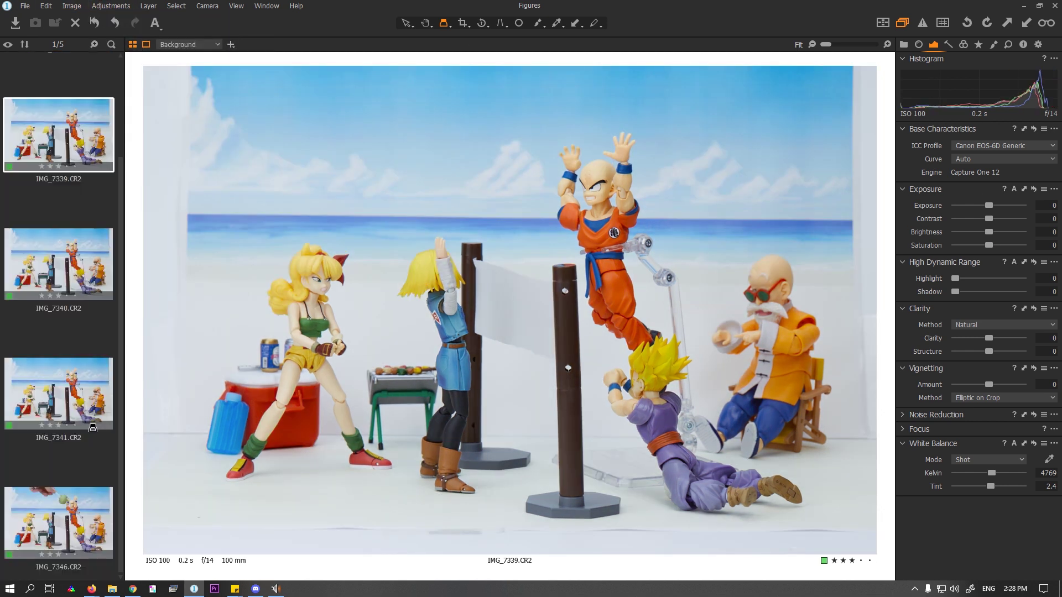
{"action": "left_click", "coordinate": [78, 537], "text": "shift"}
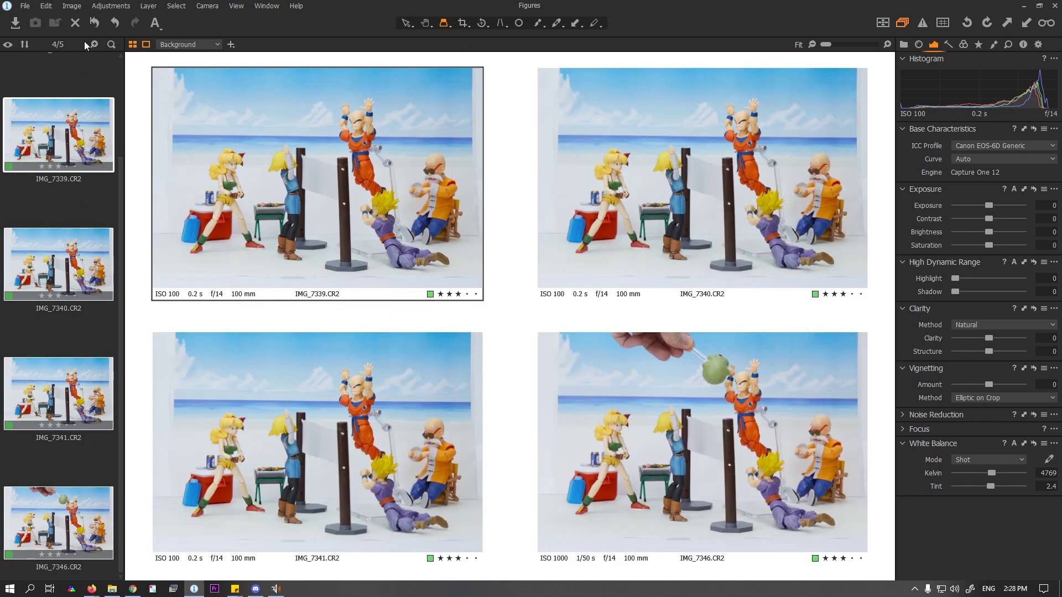
{"action": "left_click", "coordinate": [101, 5]}
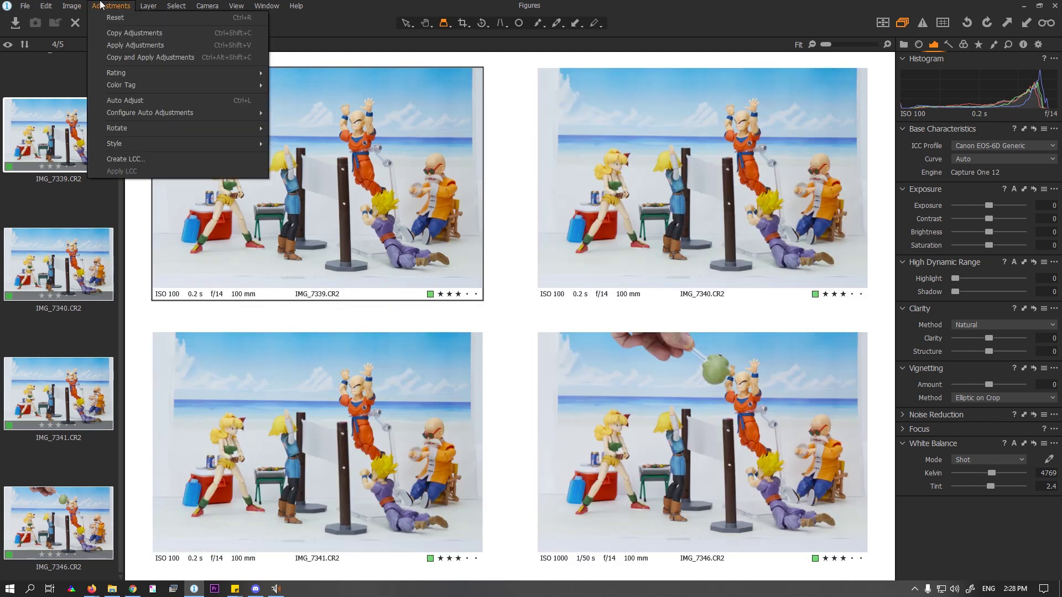
{"action": "left_click", "coordinate": [128, 45]}
Select all five photos from IMG_7338 to IMG_7346 and bring up the commands available for them
{"action": "scroll", "coordinate": [13, 204], "scroll_direction": "up", "scroll_amount": 1}
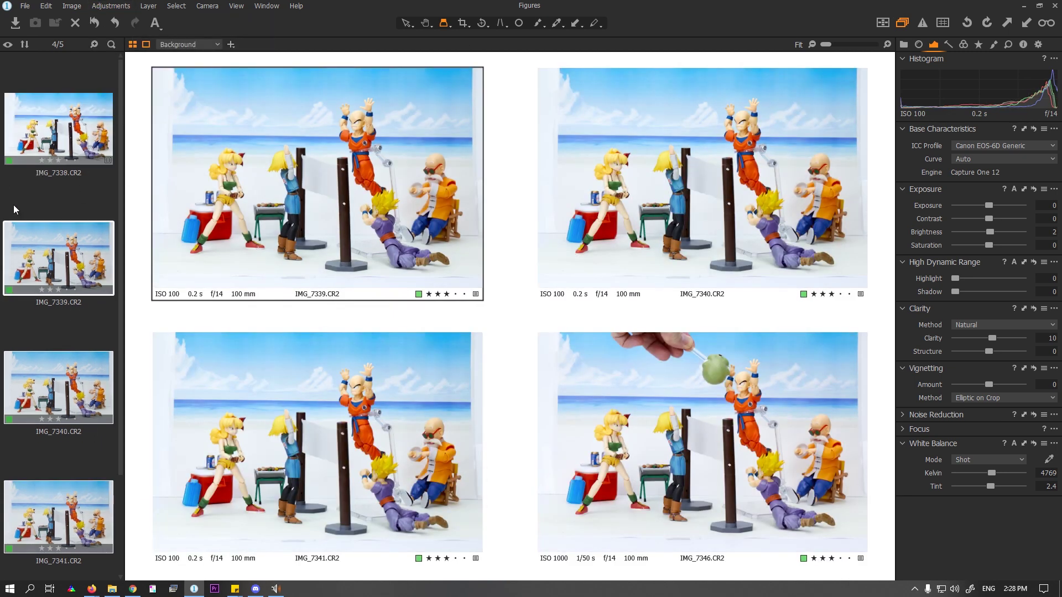
{"action": "left_click", "coordinate": [47, 137]}
{"action": "scroll", "coordinate": [68, 518], "scroll_direction": "down", "scroll_amount": 1}
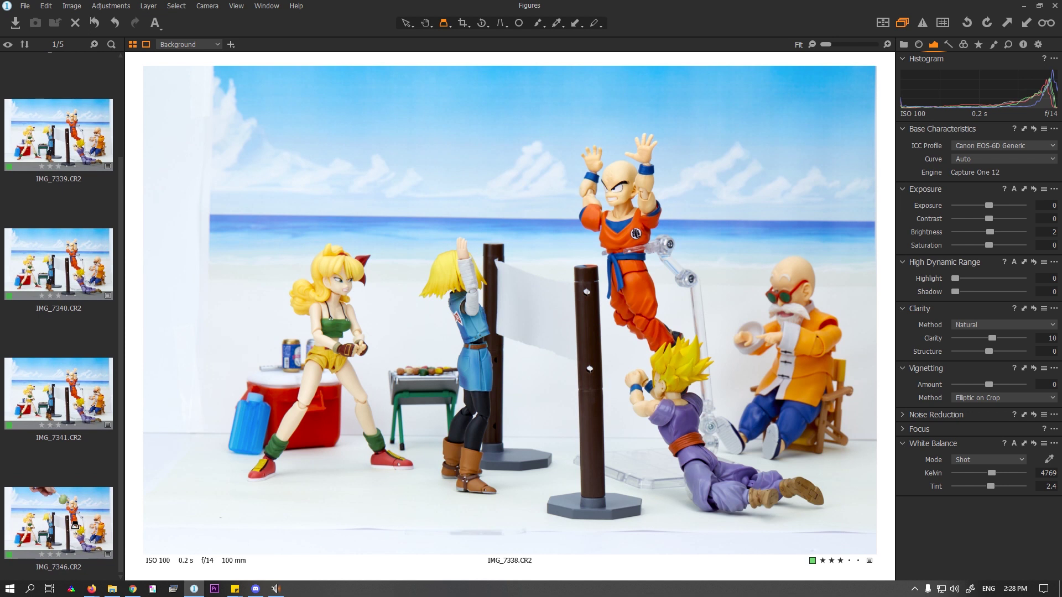
{"action": "left_click", "coordinate": [73, 527], "text": "shift"}
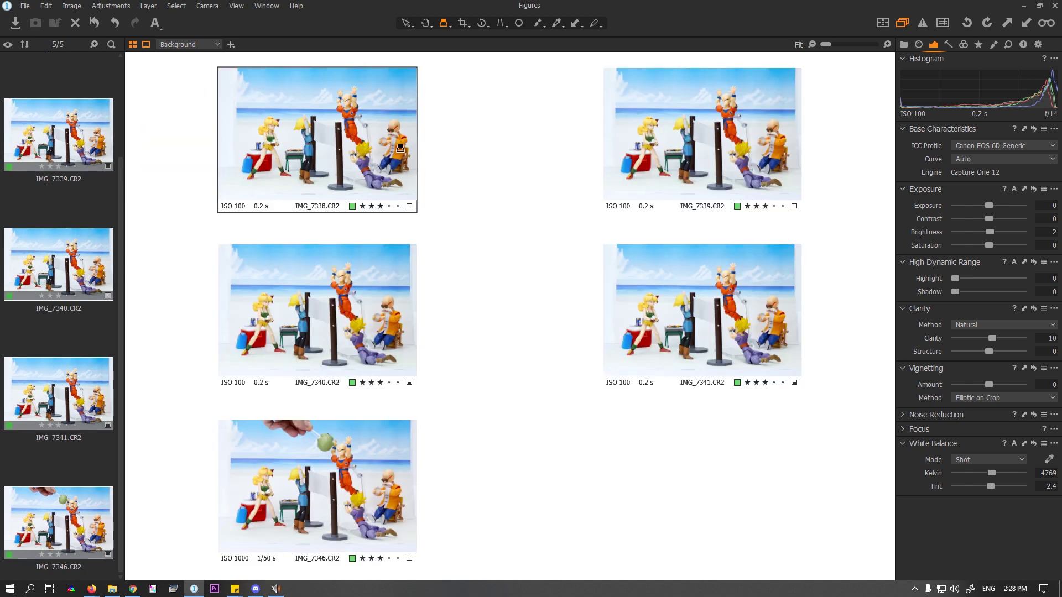
{"action": "right_click", "coordinate": [60, 133]}
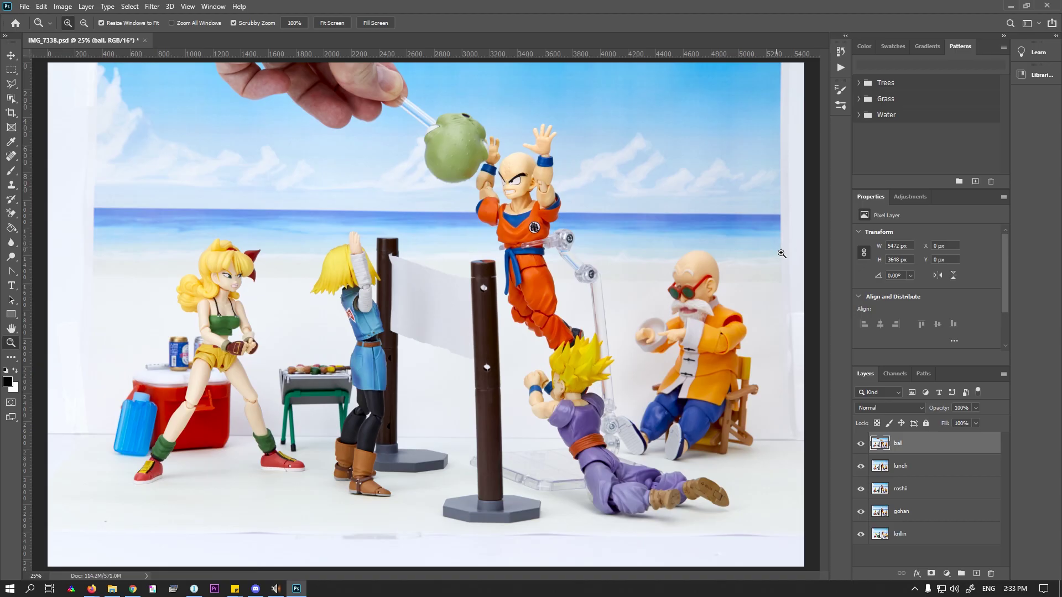
In Photoshop, hide the ball, lunch, roshii and gohan layers one by one to compare the framing of the shots
{"action": "left_click", "coordinate": [655, 280], "text": "alt"}
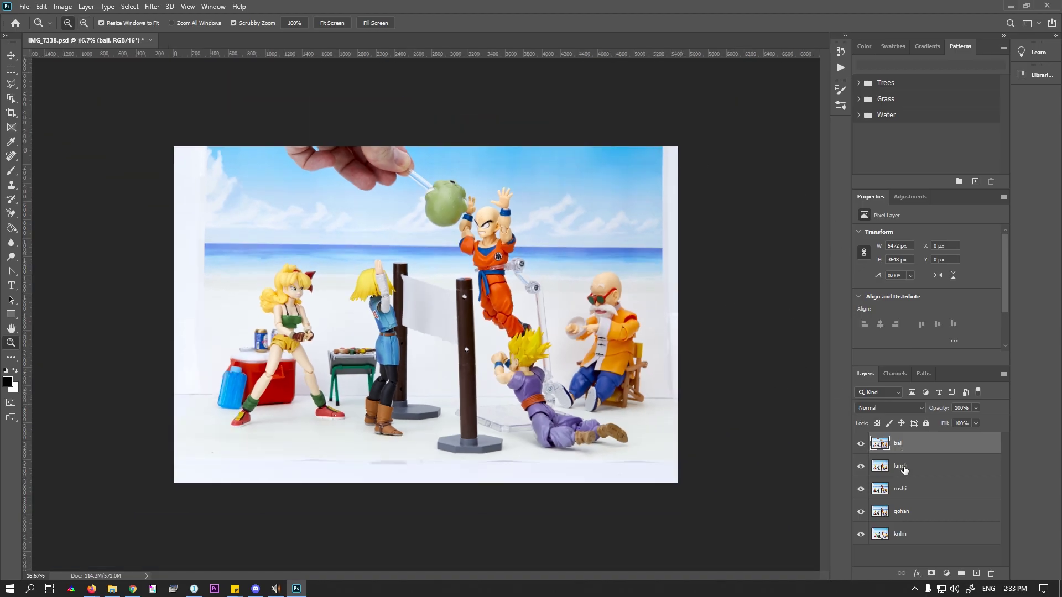
{"action": "left_click", "coordinate": [861, 444]}
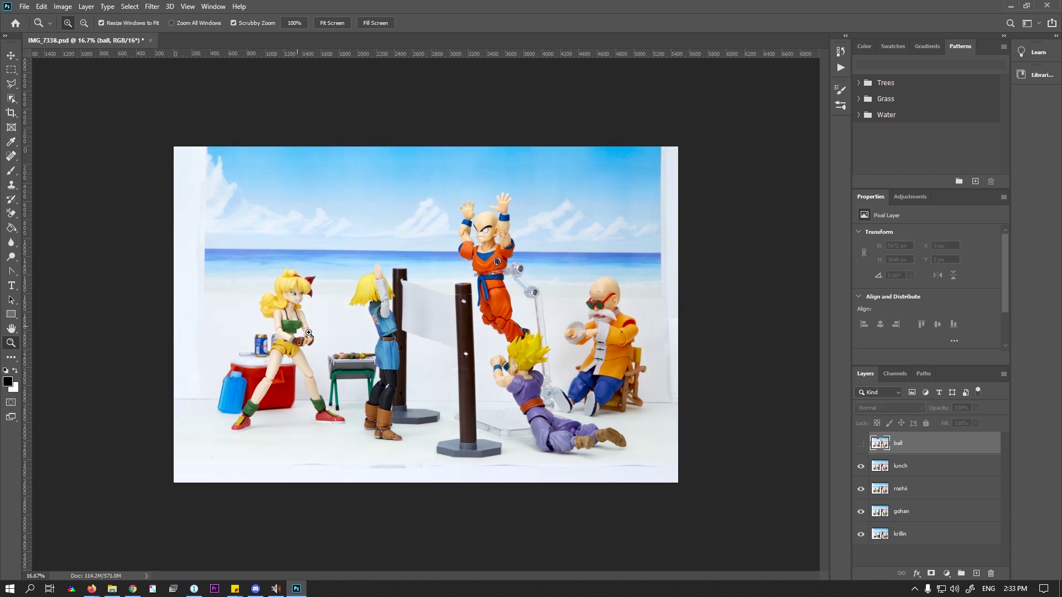
{"action": "left_click", "coordinate": [861, 467]}
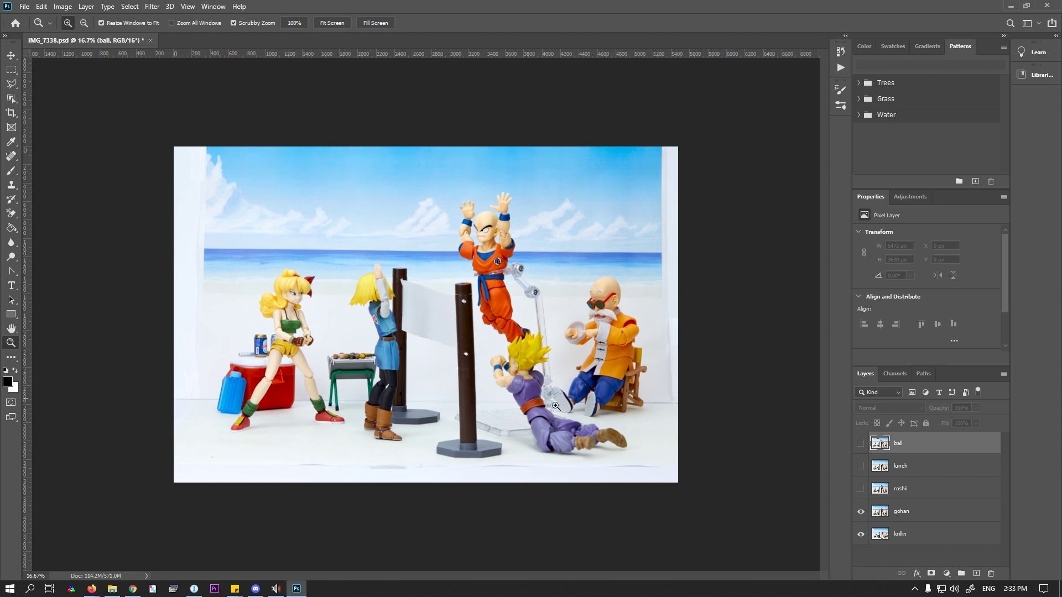
{"action": "left_click", "coordinate": [861, 512]}
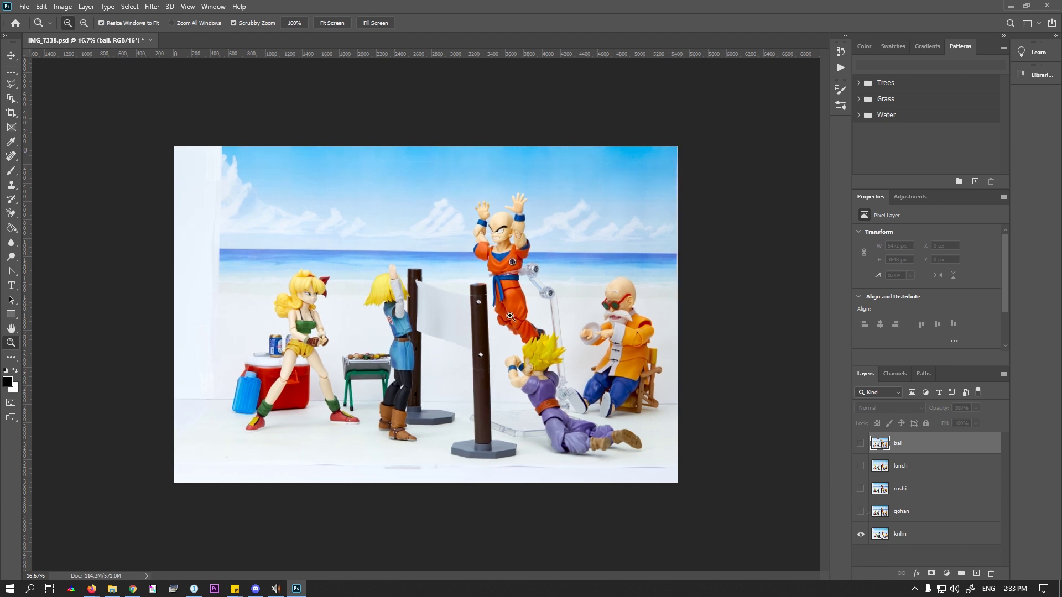
Show the gohan, roshii, lunch and ball layers again and select all five layers
{"action": "left_click", "coordinate": [861, 512]}
{"action": "left_click", "coordinate": [861, 489]}
{"action": "left_click", "coordinate": [861, 466]}
{"action": "left_click", "coordinate": [861, 444]}
{"action": "left_click", "coordinate": [943, 539], "text": "shift"}
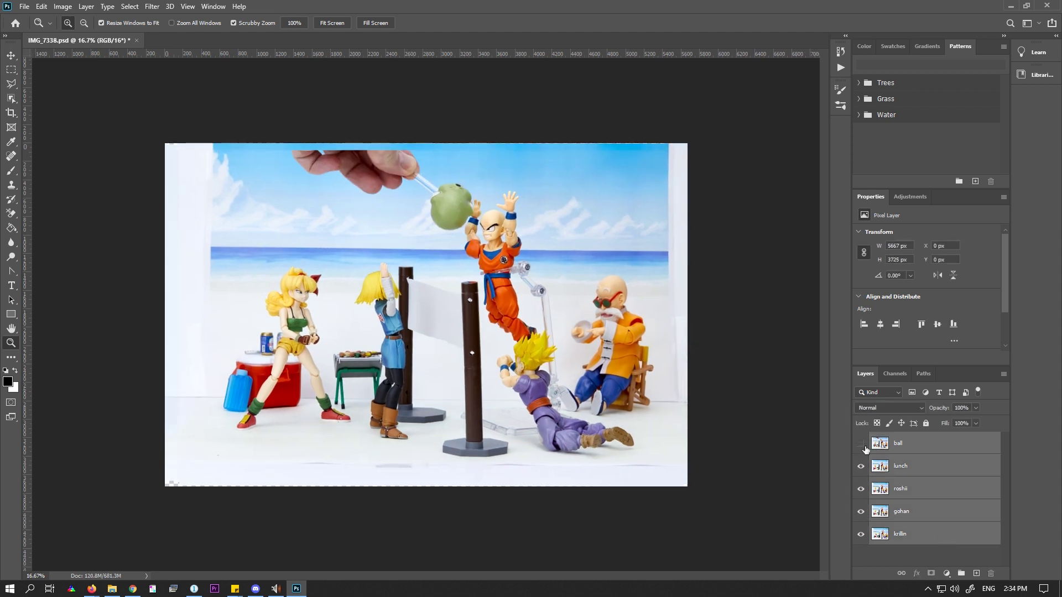
Hide the ball, lunch, roshii and gohan layers so only the krillin layer shows
{"action": "left_click", "coordinate": [861, 443]}
{"action": "left_click", "coordinate": [861, 466]}
{"action": "left_click", "coordinate": [862, 489]}
{"action": "left_click", "coordinate": [861, 512]}
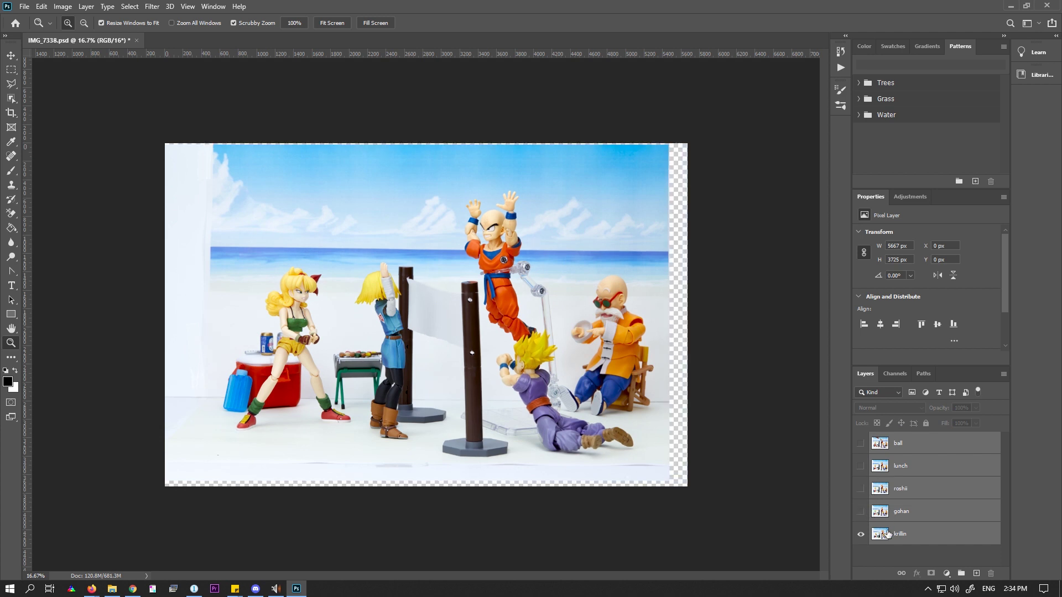
Select the gohan layer and toggle its visibility to compare the purple-clothed figure closely with the krillin layer
{"action": "left_click", "coordinate": [921, 518]}
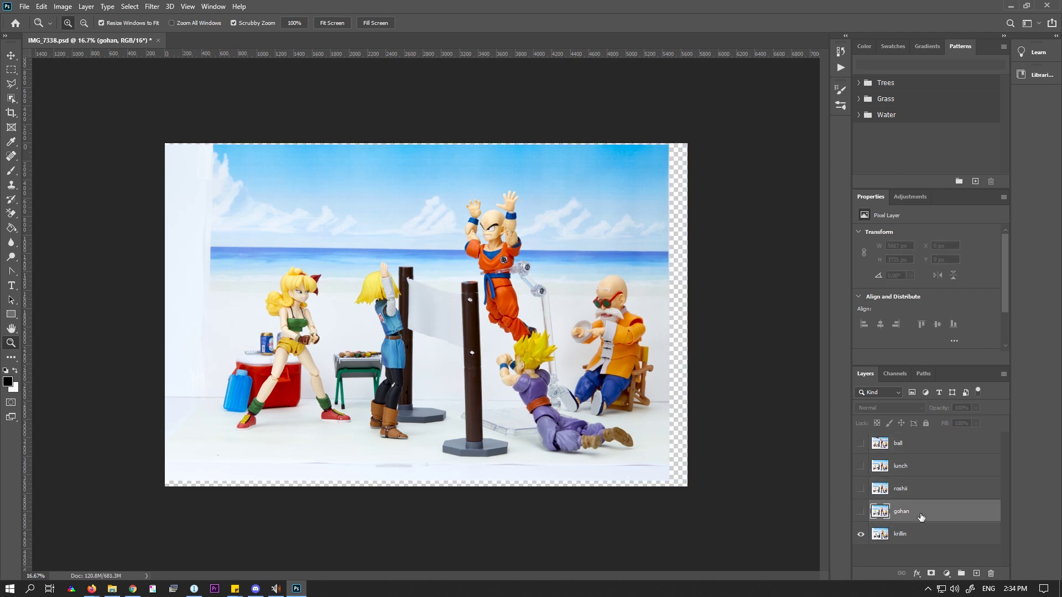
{"action": "left_click", "coordinate": [501, 369]}
{"action": "left_click", "coordinate": [501, 369]}
{"action": "left_click", "coordinate": [501, 368]}
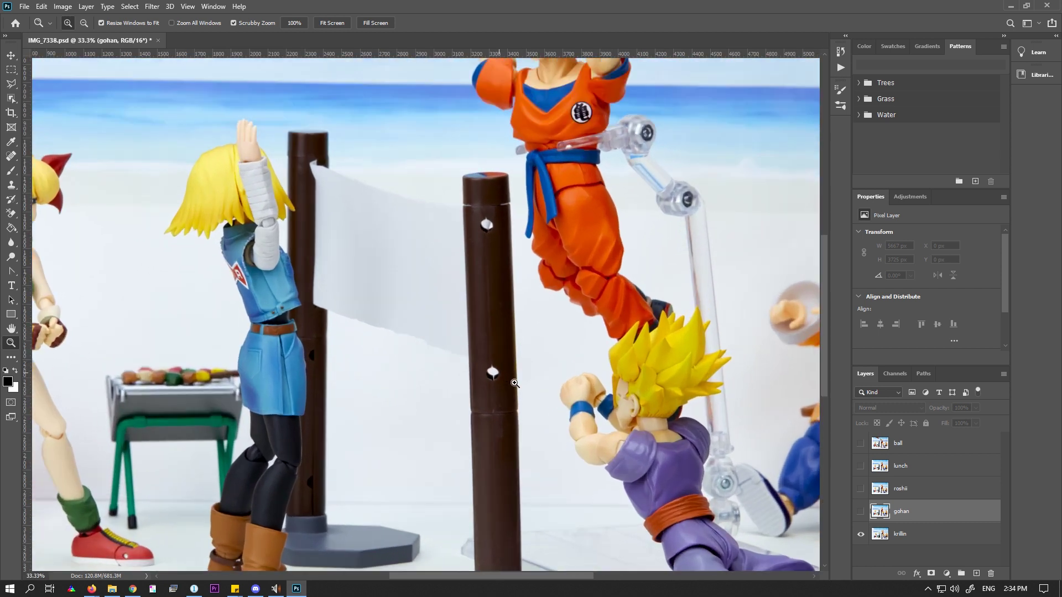
{"action": "left_click", "coordinate": [673, 378]}
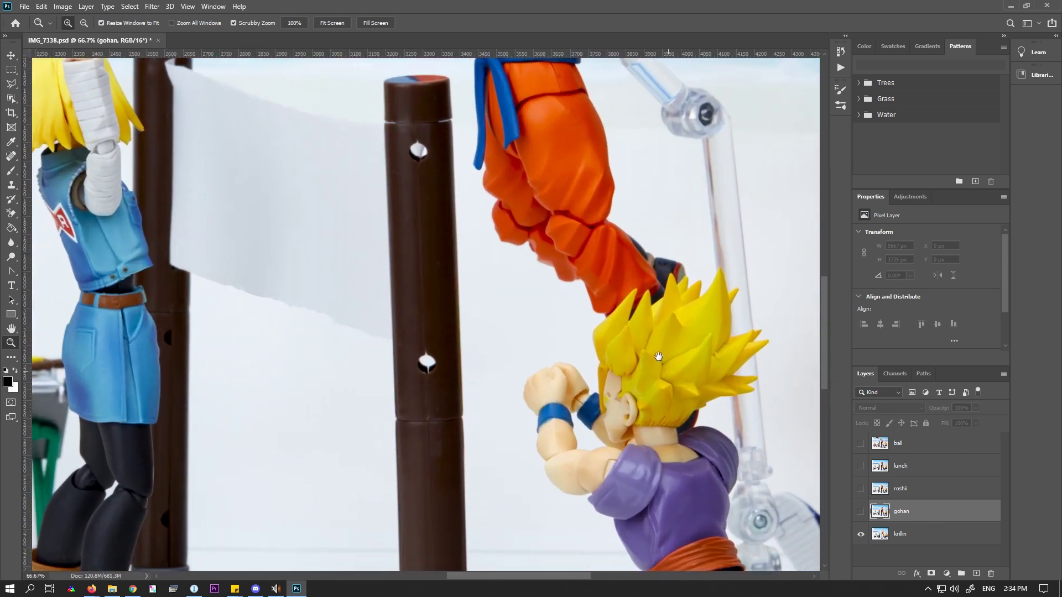
{"action": "left_click_drag", "start_coordinate": [674, 378], "coordinate": [519, 271]}
{"action": "left_click", "coordinate": [860, 511]}
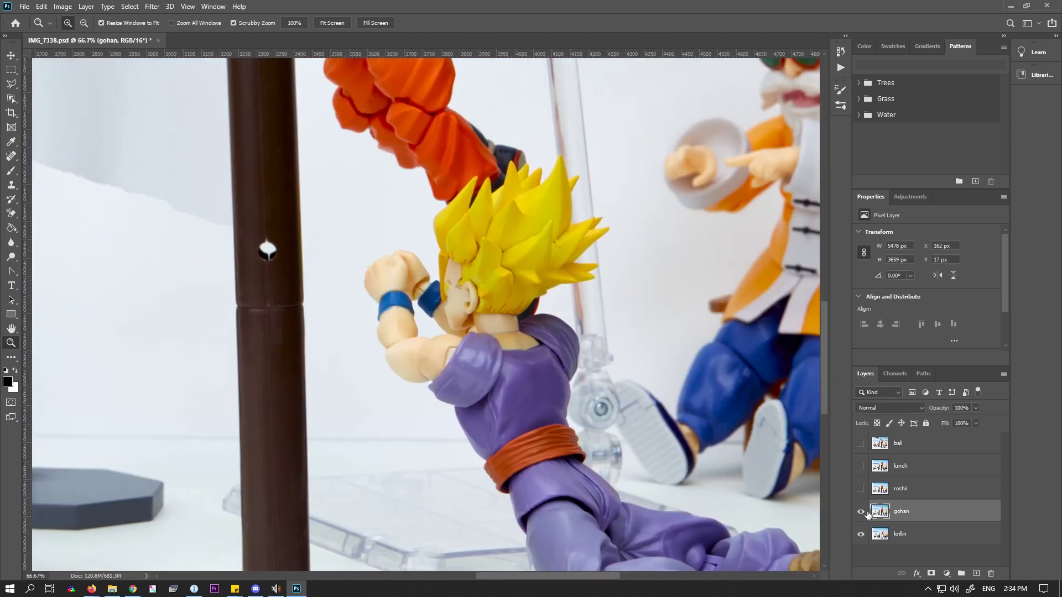
{"action": "left_click", "coordinate": [866, 513]}
{"action": "left_click", "coordinate": [867, 513]}
{"action": "left_click", "coordinate": [867, 513]}
{"action": "left_click", "coordinate": [868, 514]}
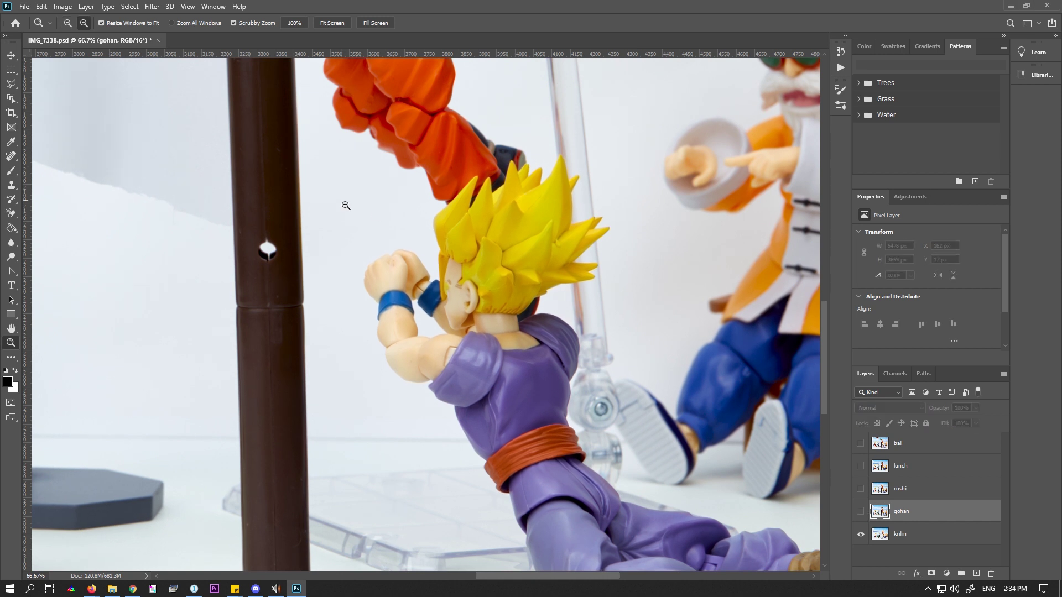
Show the roshii layer and give it a layer mask filled with black
{"action": "left_click", "coordinate": [345, 205], "text": "alt"}
{"action": "left_click", "coordinate": [343, 206], "text": "alt"}
{"action": "left_click", "coordinate": [333, 221], "text": "alt"}
{"action": "left_click", "coordinate": [322, 236]}
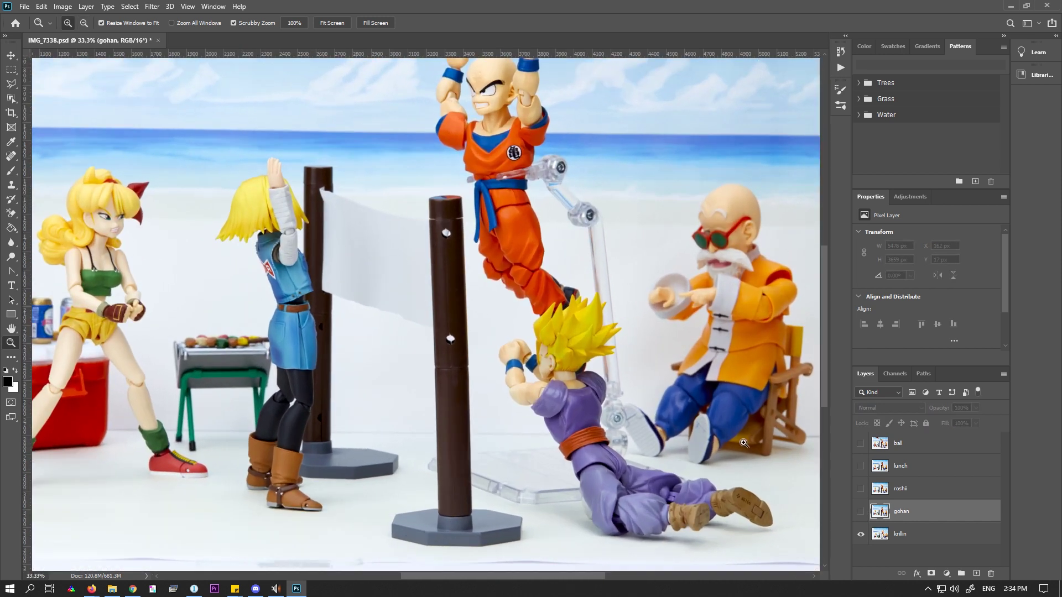
{"action": "left_click", "coordinate": [898, 490]}
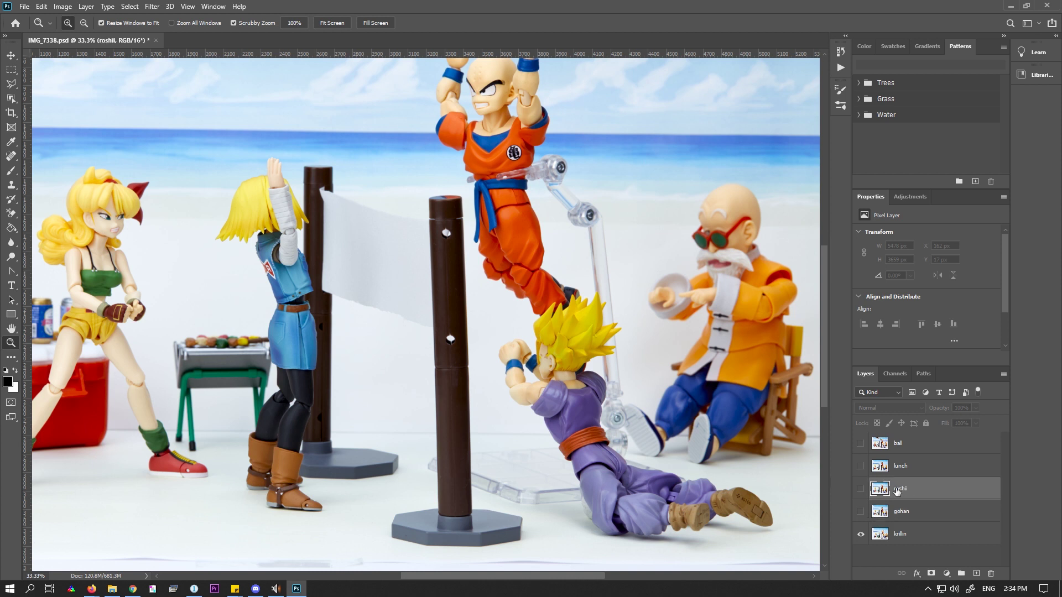
{"action": "left_click", "coordinate": [863, 491]}
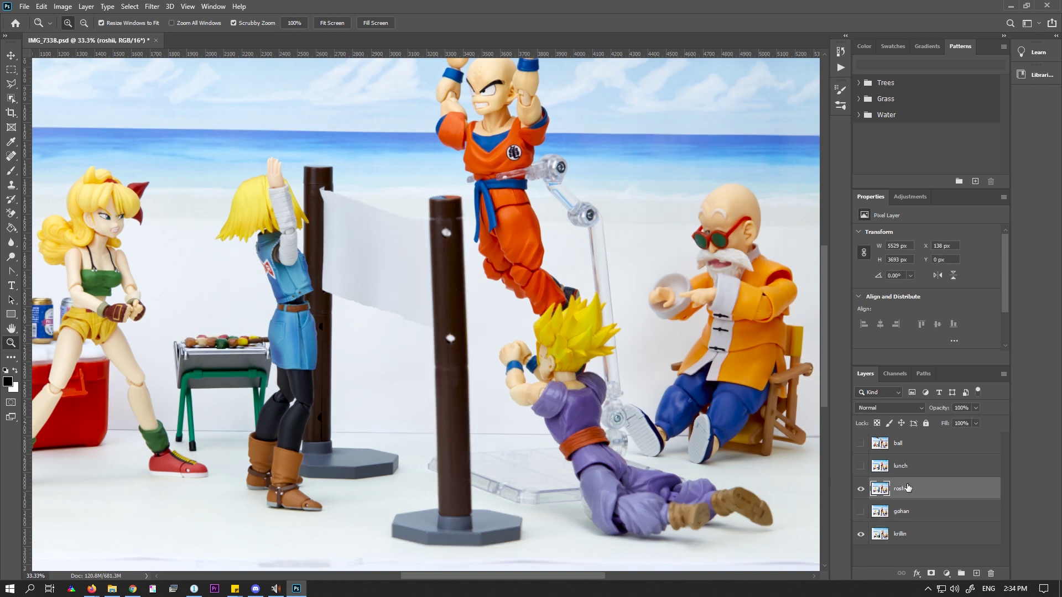
{"action": "left_click", "coordinate": [934, 574]}
{"action": "key", "text": "g"}
{"action": "left_click", "coordinate": [356, 269]}
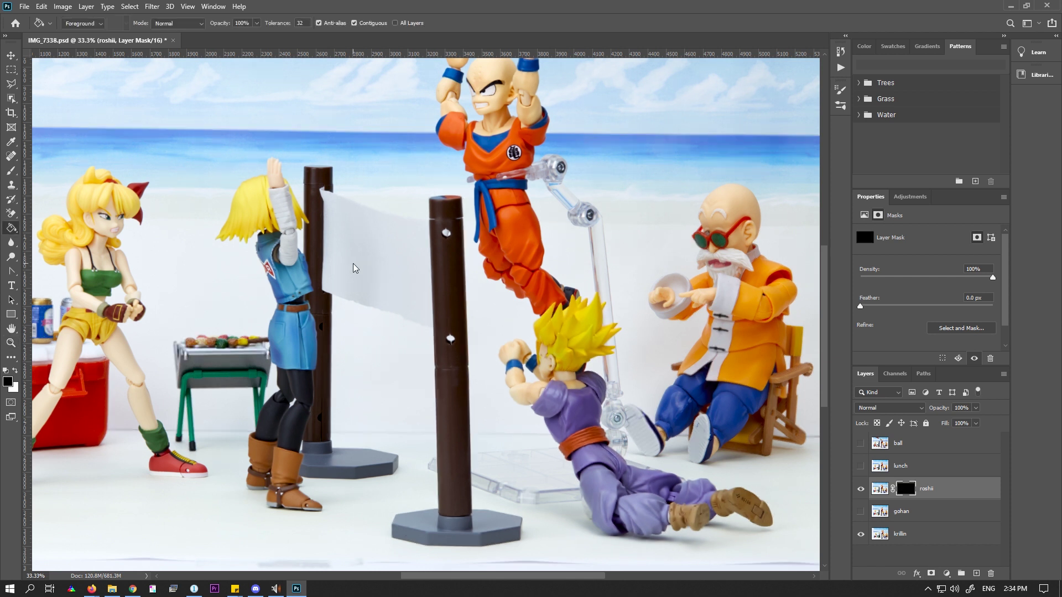
Set up a white 136 px brush with 21% hardness for painting the seated figure on the roshii mask
{"action": "key", "text": "b"}
{"action": "left_click_drag", "start_coordinate": [667, 261], "coordinate": [545, 265]}
{"action": "key", "text": "x"}
{"action": "right_click", "coordinate": [587, 227]}
{"action": "left_click", "coordinate": [643, 270]}
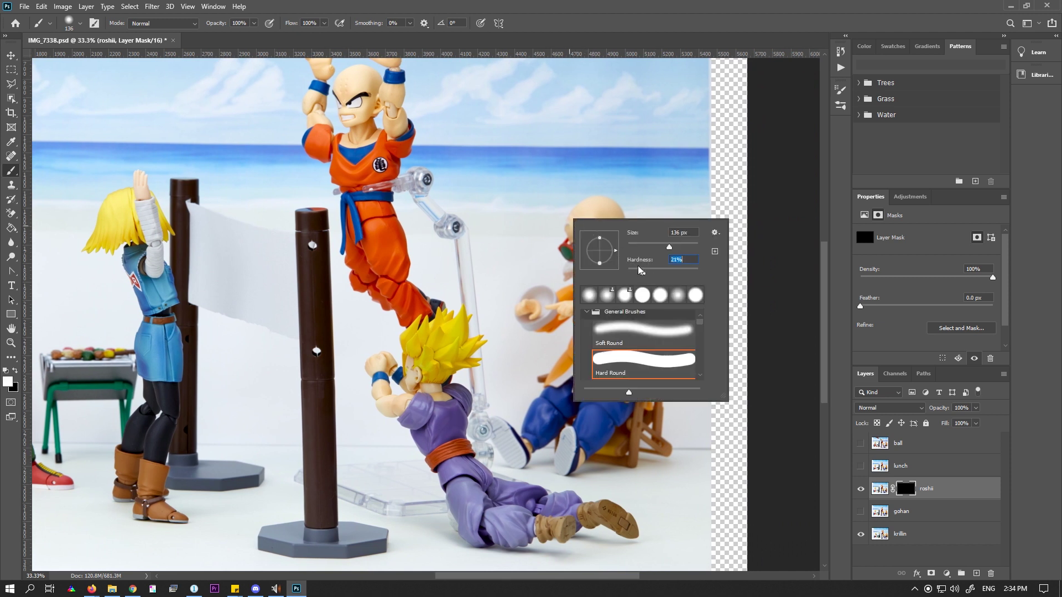
{"action": "left_click", "coordinate": [666, 15]}
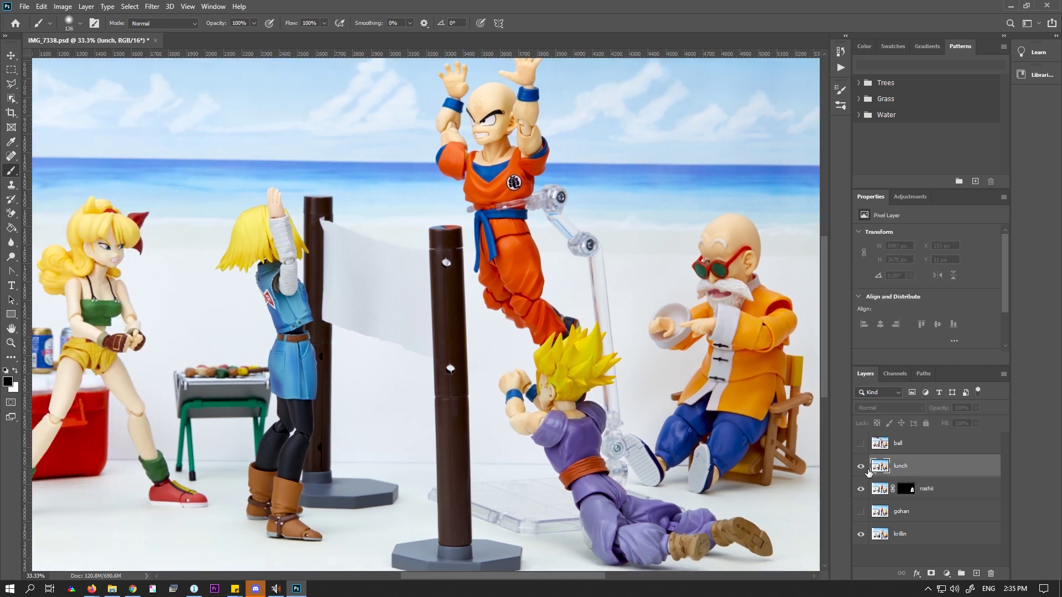
Invert the lunch layer's mask to black and paint the blonde figure beside the red cooler back in with white
{"action": "key", "text": "ctrl+i"}
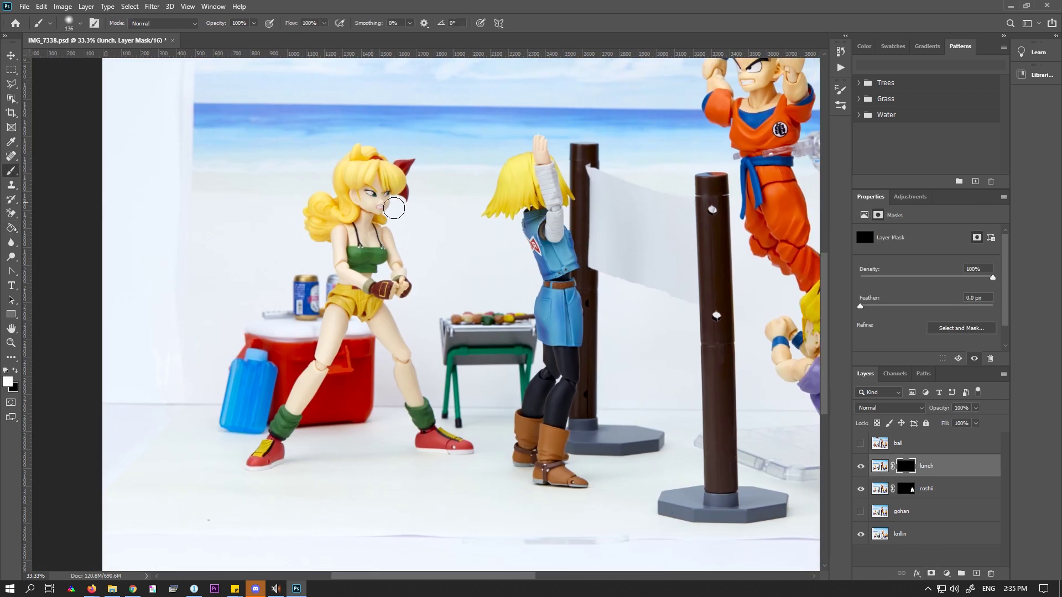
{"action": "left_click_drag", "start_coordinate": [373, 402], "coordinate": [426, 294]}
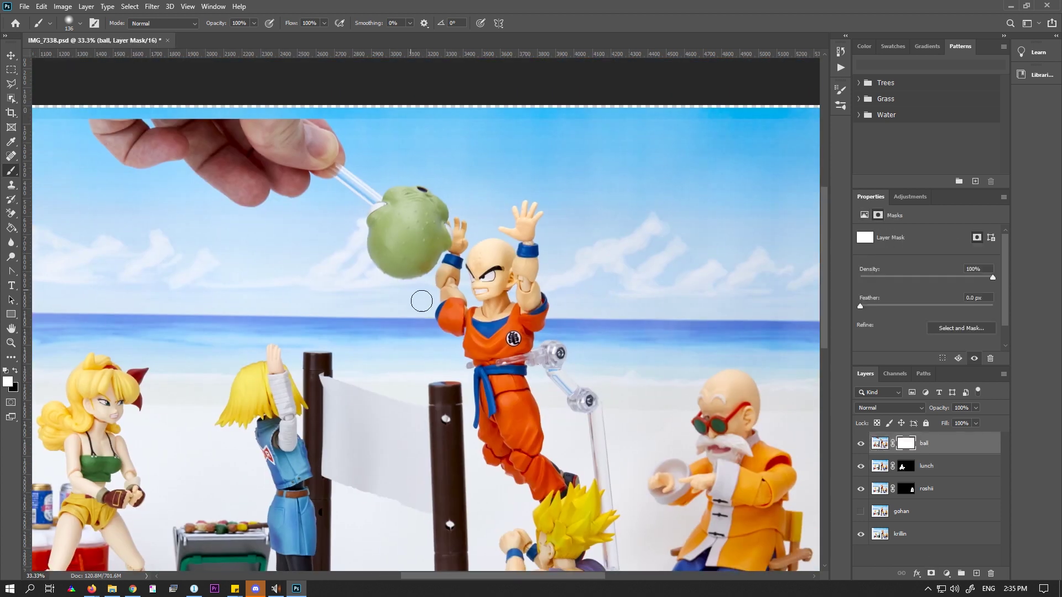
Invert the ball layer's mask to black and paint the green ball back in with white
{"action": "key", "text": "ctrl+i"}
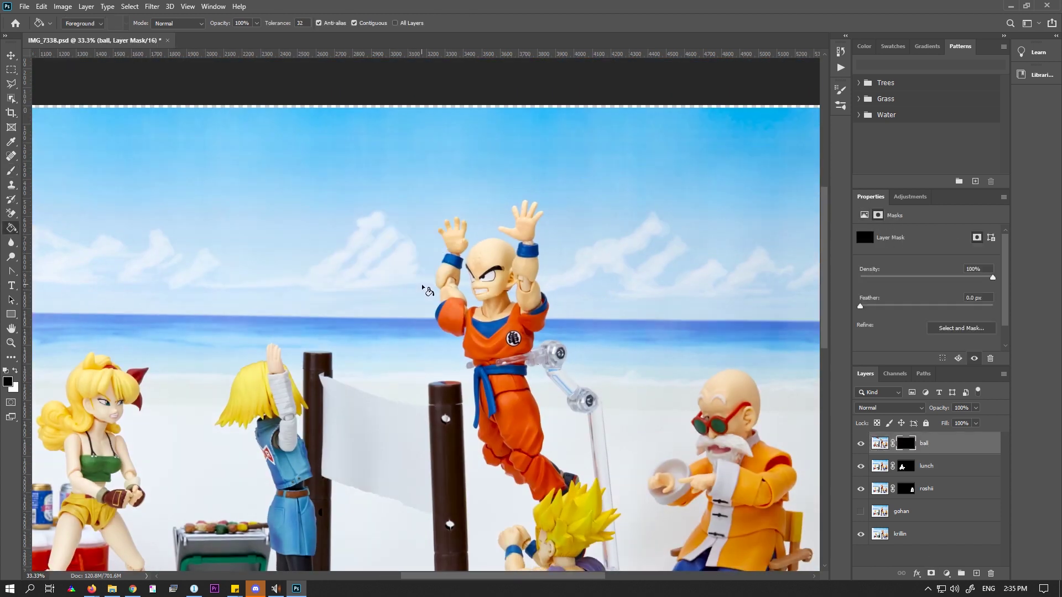
{"action": "key", "text": "x"}
{"action": "mouse_move", "coordinate": [422, 253]}
{"action": "left_mouse_down"}
{"action": "mouse_move", "coordinate": [401, 221]}
{"action": "mouse_move", "coordinate": [387, 254]}
{"action": "mouse_move", "coordinate": [436, 252]}
{"action": "mouse_move", "coordinate": [436, 208]}
{"action": "mouse_move", "coordinate": [391, 254]}
{"action": "left_mouse_up"}
{"action": "mouse_move", "coordinate": [443, 231]}
{"action": "left_mouse_down"}
{"action": "mouse_move", "coordinate": [418, 275]}
{"action": "mouse_move", "coordinate": [453, 285]}
{"action": "left_mouse_up"}
{"action": "left_click_drag", "start_coordinate": [424, 203], "coordinate": [384, 224]}
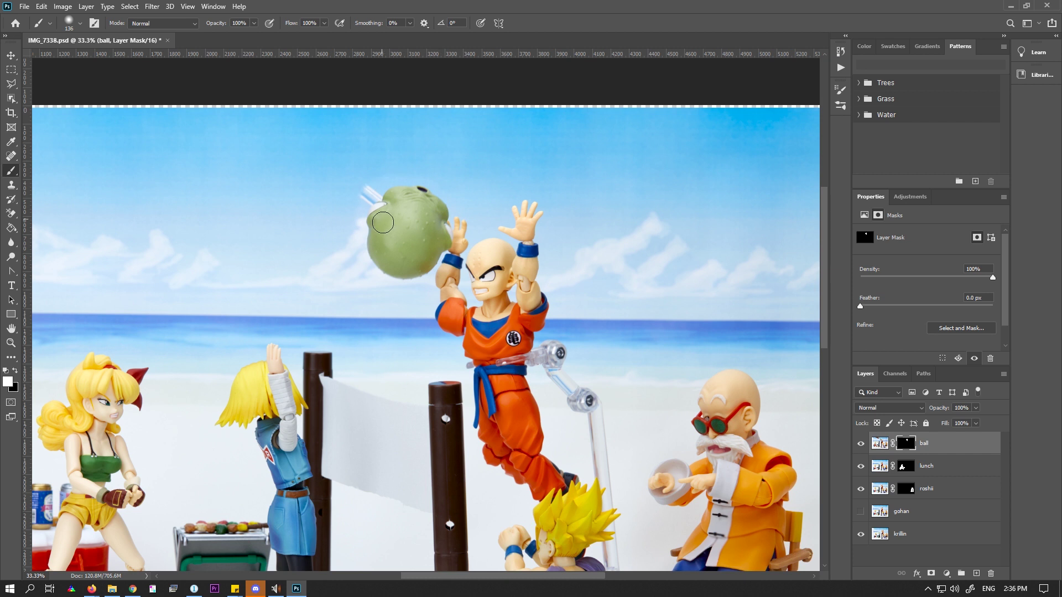
Fade the stick beside the ball on the mask using a black brush at reduced opacity
{"action": "left_click_drag", "start_coordinate": [254, 23], "coordinate": [237, 37]}
{"action": "key", "text": "x"}
{"action": "key", "text": "z"}
{"action": "left_click", "coordinate": [387, 195]}
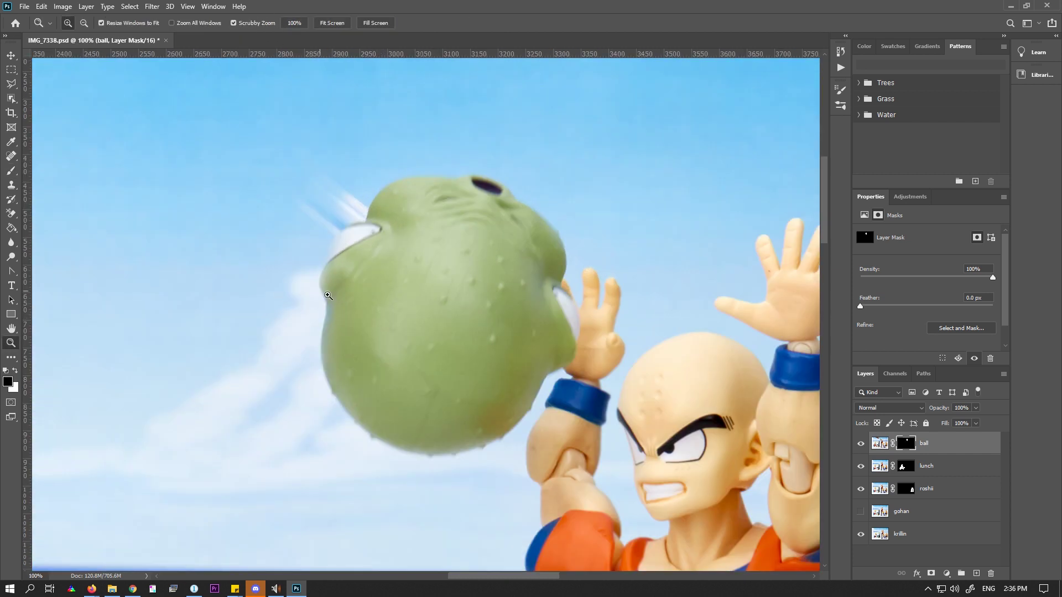
Restore the ball's edge on its mask with a white 81 px brush at 100% opacity
{"action": "key", "text": "b"}
{"action": "key", "text": "x"}
{"action": "left_click_drag", "start_coordinate": [254, 22], "coordinate": [286, 38]}
{"action": "right_click", "coordinate": [414, 275]}
{"action": "left_click_drag", "start_coordinate": [510, 302], "coordinate": [499, 302]}
{"action": "left_click", "coordinate": [370, 278]}
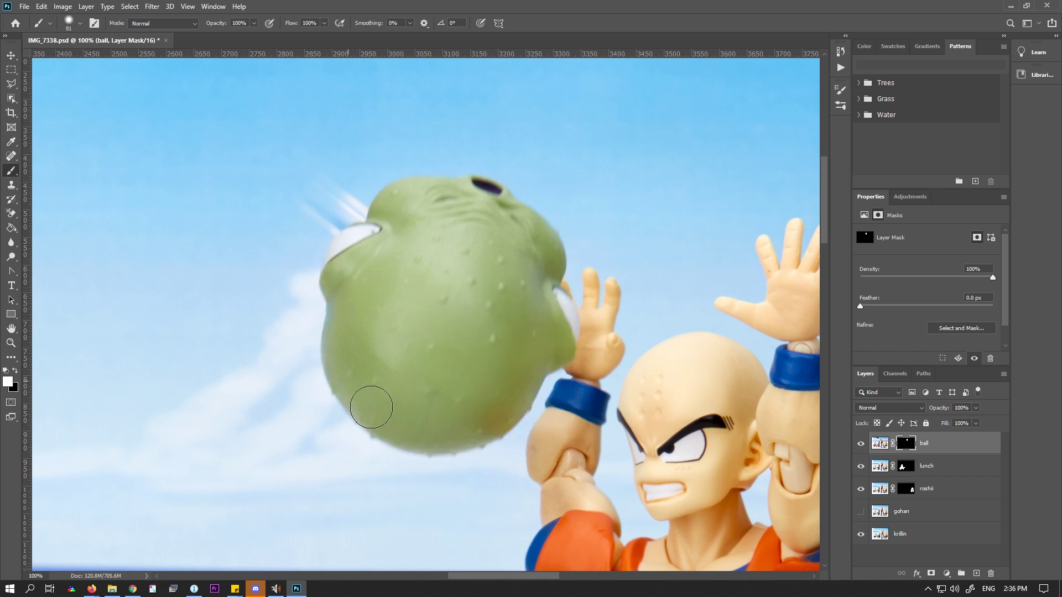
Outline the leftover stick beside the ball's eye with a lasso selection that follows the ball's edge
{"action": "scroll", "coordinate": [390, 340], "scroll_direction": "up", "scroll_amount": 1}
{"action": "left_click", "coordinate": [12, 84]}
{"action": "left_click", "coordinate": [68, 105]}
{"action": "left_click", "coordinate": [374, 204]}
{"action": "left_click", "coordinate": [375, 205]}
Paint black on the ball mask inside the selection to remove the leftover stick, and deselect
{"action": "key", "text": "b"}
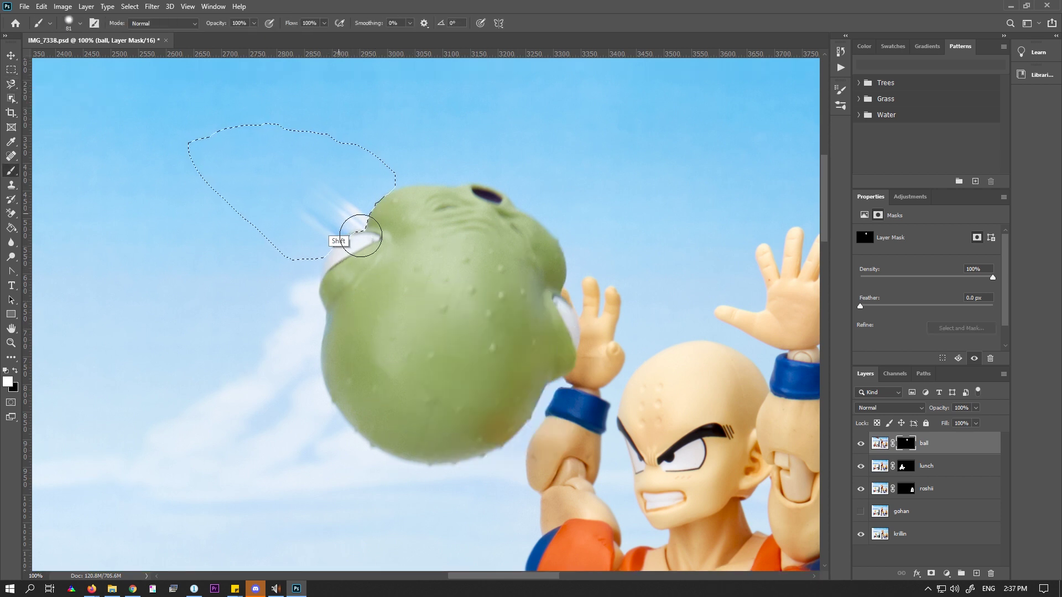
{"action": "key", "text": "x"}
{"action": "left_click_drag", "start_coordinate": [361, 235], "coordinate": [343, 249]}
{"action": "key", "text": "ctrl+d"}
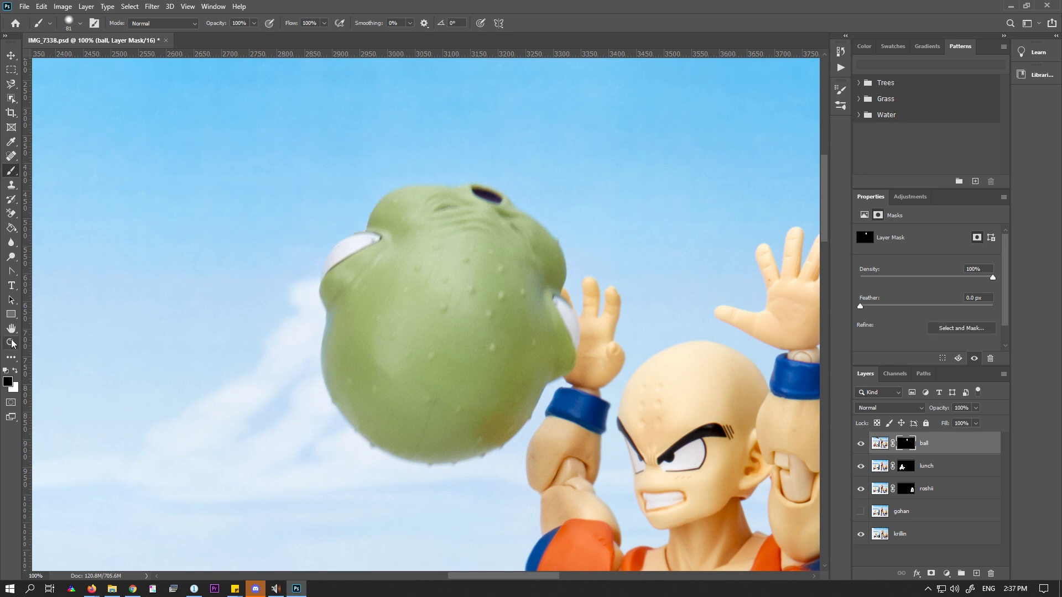
Crop the image to trim away the outer edges of the aligned layers
{"action": "key", "text": "ctrl+0"}
{"action": "key", "text": "c"}
{"action": "mouse_move", "coordinate": [693, 164]}
{"action": "left_mouse_down"}
{"action": "mouse_move", "coordinate": [711, 160]}
{"action": "mouse_move", "coordinate": [688, 166]}
{"action": "left_mouse_up"}
{"action": "left_click", "coordinate": [580, 23]}
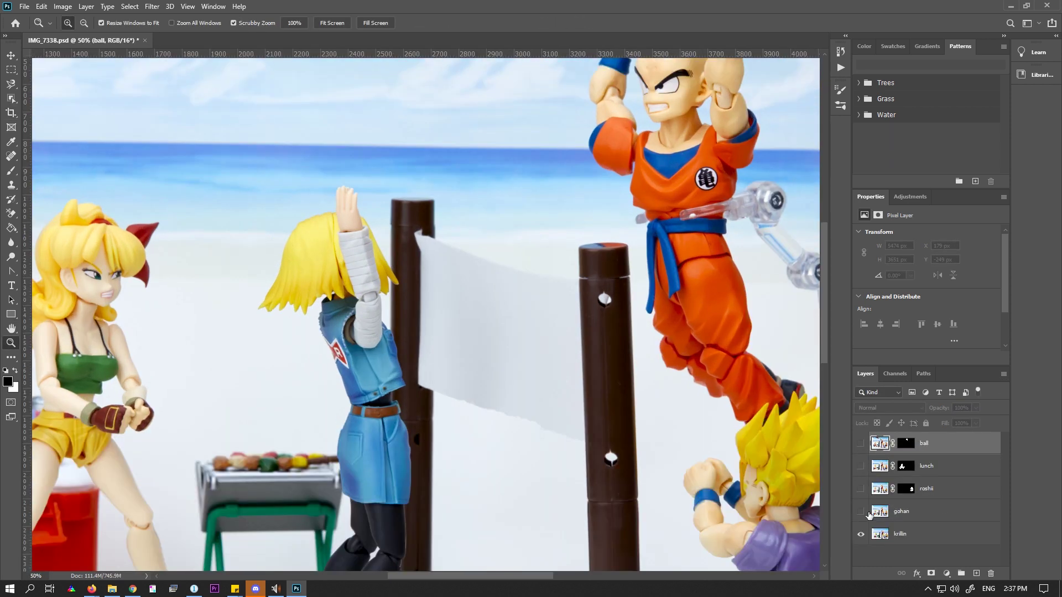
Delete the gohan layer and make the ball, lunch and roshii layers visible again
{"action": "double_click", "coordinate": [885, 512]}
{"action": "left_click", "coordinate": [1016, 103]}
{"action": "left_click_drag", "start_coordinate": [918, 512], "coordinate": [991, 573]}
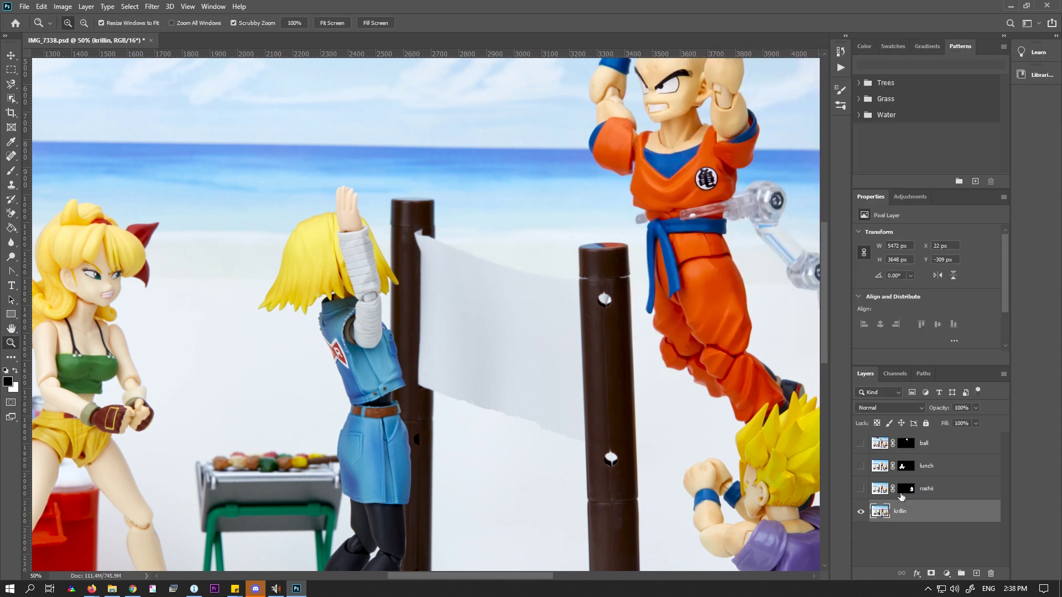
{"action": "left_click", "coordinate": [860, 444]}
{"action": "left_click", "coordinate": [861, 466]}
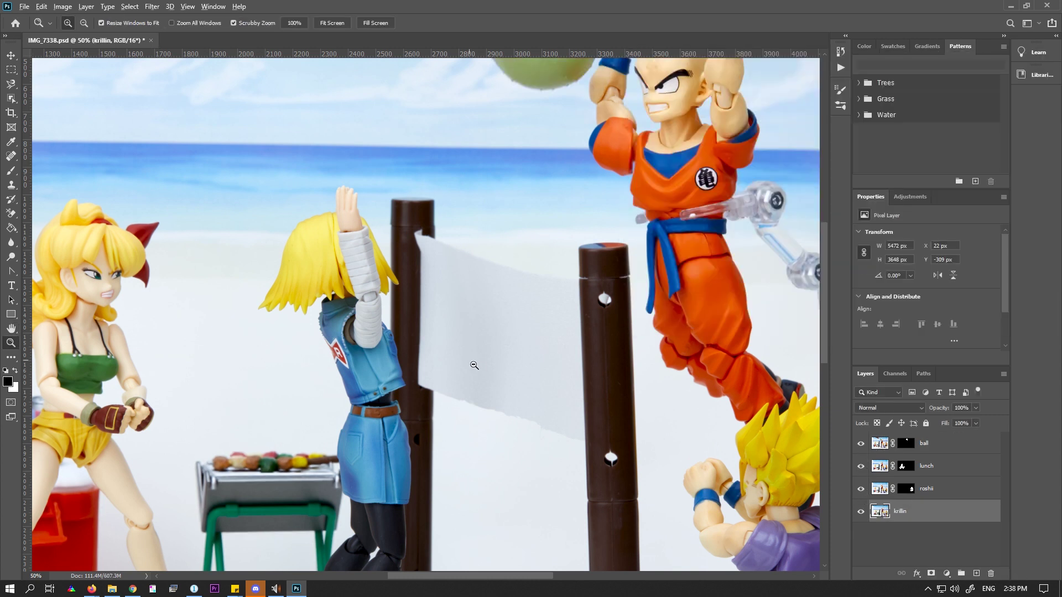
Merge the visible ball, lunch, roshii and krillin layers into a single layer
{"action": "left_click", "coordinate": [474, 365], "text": "alt"}
{"action": "left_click", "coordinate": [474, 365], "text": "alt"}
{"action": "left_click", "coordinate": [474, 366], "text": "alt"}
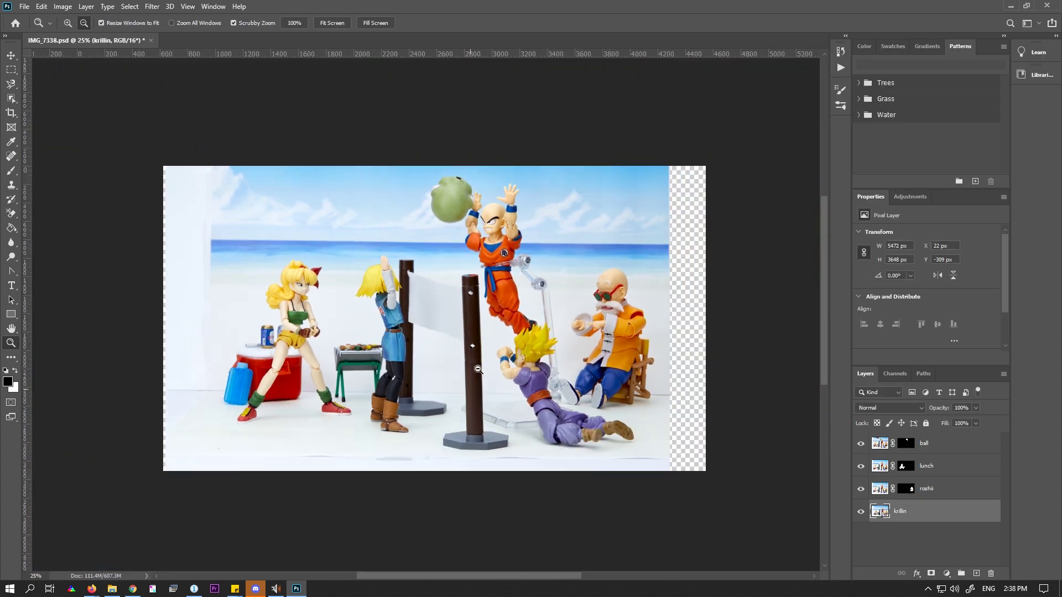
{"action": "left_click", "coordinate": [1007, 374]}
{"action": "left_click", "coordinate": [929, 505]}
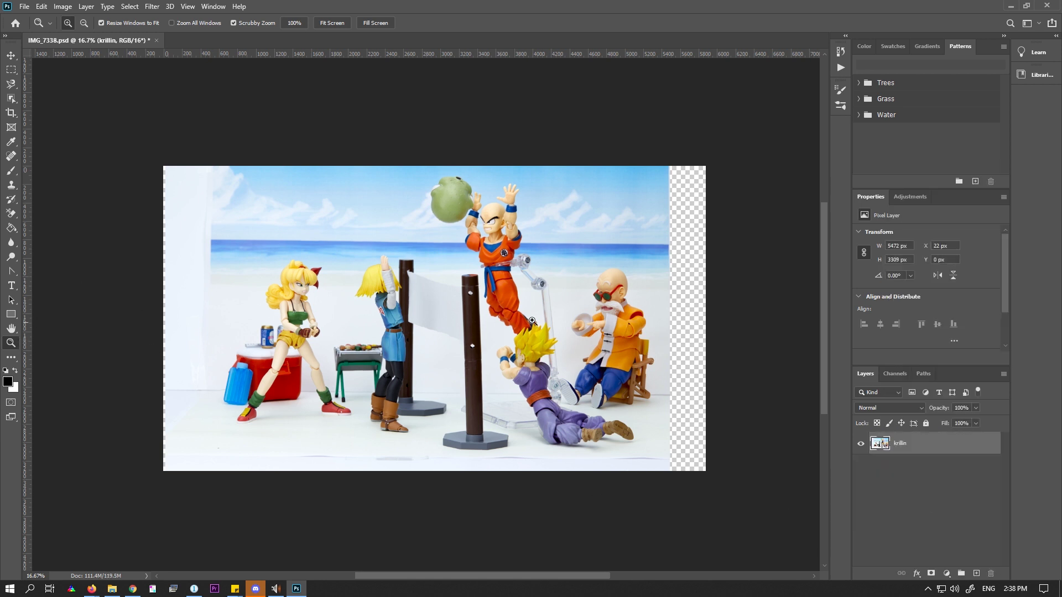
Outline the transparent strip beside the image's right side with the Polygonal Lasso, fill it with matching background, and clear the selection
{"action": "left_click", "coordinate": [662, 257]}
{"action": "left_click", "coordinate": [662, 256]}
{"action": "left_click", "coordinate": [662, 256]}
{"action": "left_click_drag", "start_coordinate": [664, 234], "coordinate": [534, 253]}
{"action": "left_click", "coordinate": [535, 251], "text": "alt"}
{"action": "left_click", "coordinate": [536, 252], "text": "alt"}
{"action": "left_click", "coordinate": [500, 249], "text": "alt"}
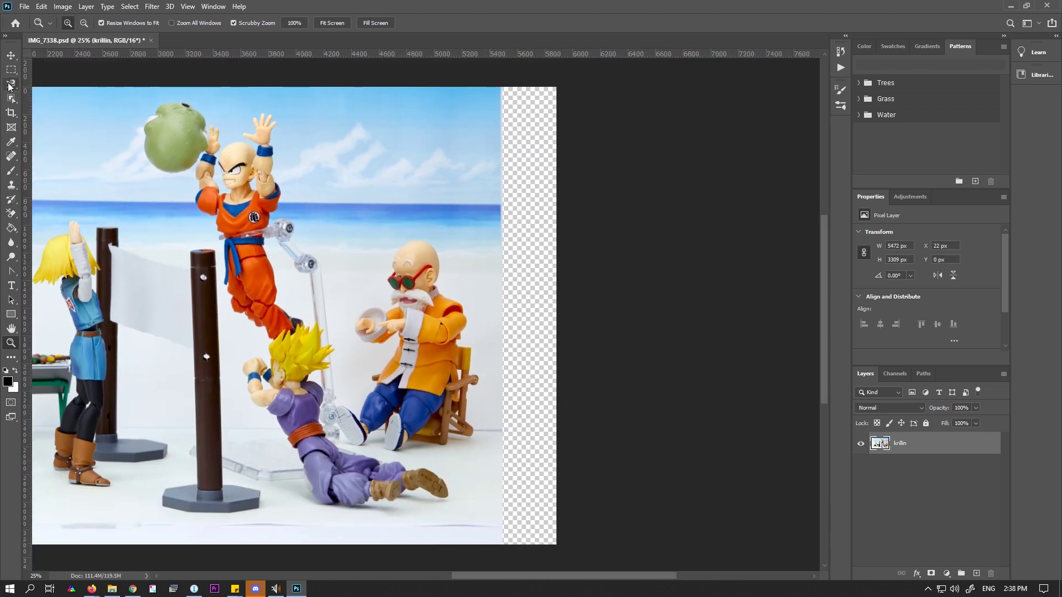
{"action": "left_click", "coordinate": [11, 85]}
{"action": "left_click_drag", "start_coordinate": [11, 84], "coordinate": [32, 96]}
{"action": "left_click", "coordinate": [496, 84]}
{"action": "left_click", "coordinate": [500, 553]}
{"action": "left_click", "coordinate": [583, 559]}
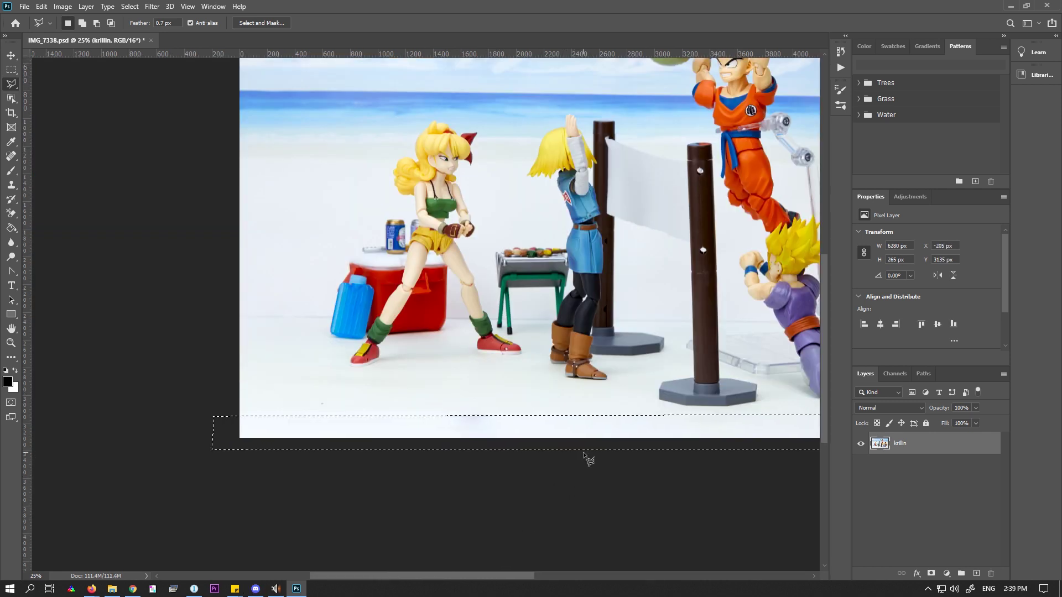
{"action": "left_click_drag", "start_coordinate": [631, 481], "coordinate": [336, 472]}
{"action": "key", "text": "ctrl+d"}
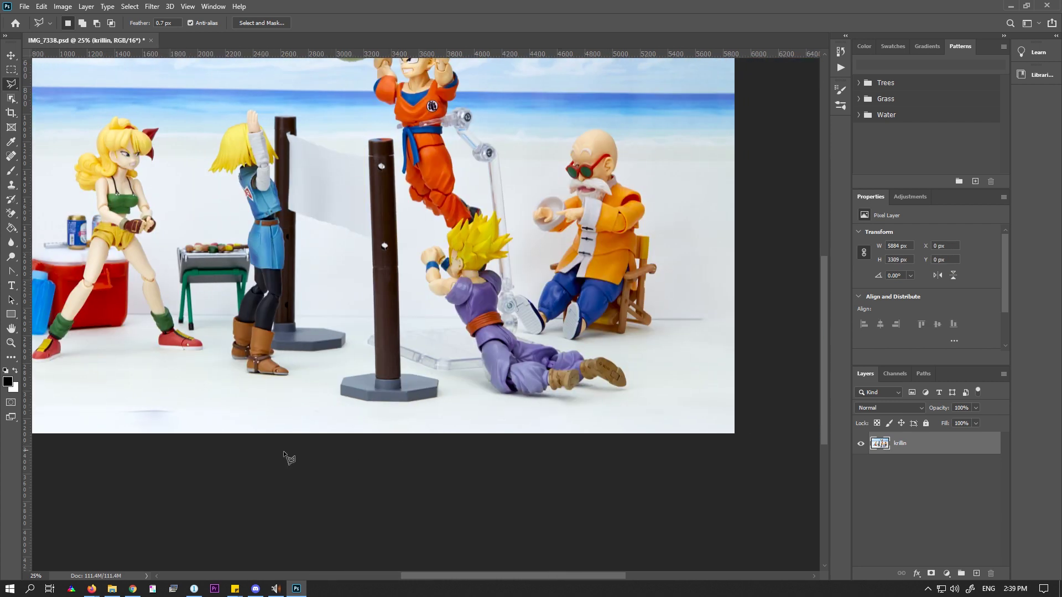
Clone clean floor over the seam and purplish smudge along the image's lower edge with the Clone Stamp
{"action": "left_click", "coordinate": [11, 343]}
{"action": "left_click", "coordinate": [135, 394]}
{"action": "left_click", "coordinate": [138, 392]}
{"action": "mouse_move", "coordinate": [150, 385]}
{"action": "left_mouse_down"}
{"action": "mouse_move", "coordinate": [583, 300]}
{"action": "mouse_move", "coordinate": [533, 320]}
{"action": "left_mouse_up"}
{"action": "key", "text": "s"}
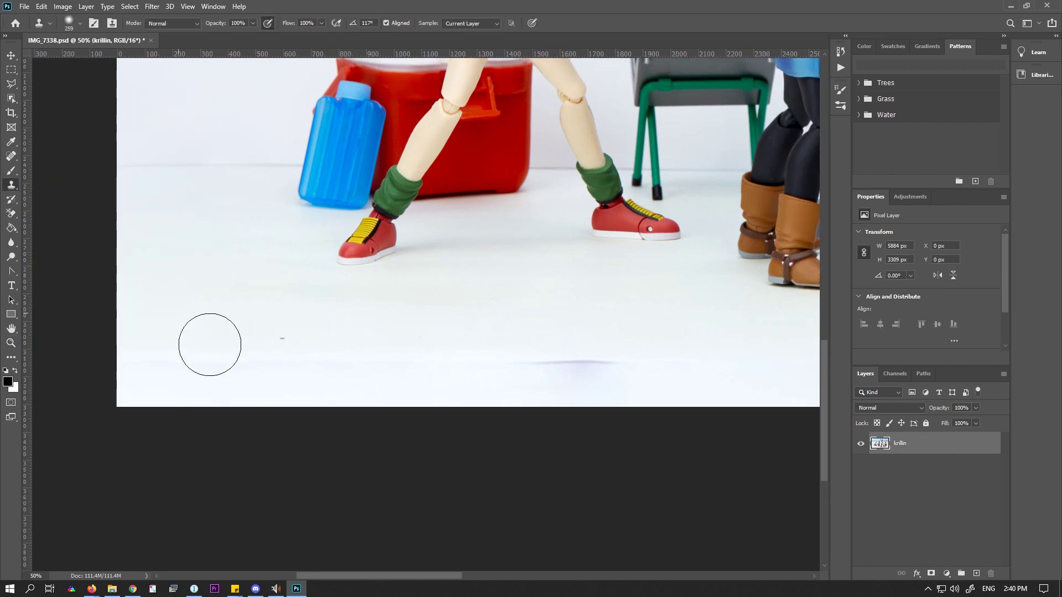
{"action": "left_click", "coordinate": [183, 315], "text": "alt"}
{"action": "mouse_move", "coordinate": [166, 372]}
{"action": "left_mouse_down"}
{"action": "mouse_move", "coordinate": [192, 399]}
{"action": "mouse_move", "coordinate": [656, 401]}
{"action": "left_mouse_up"}
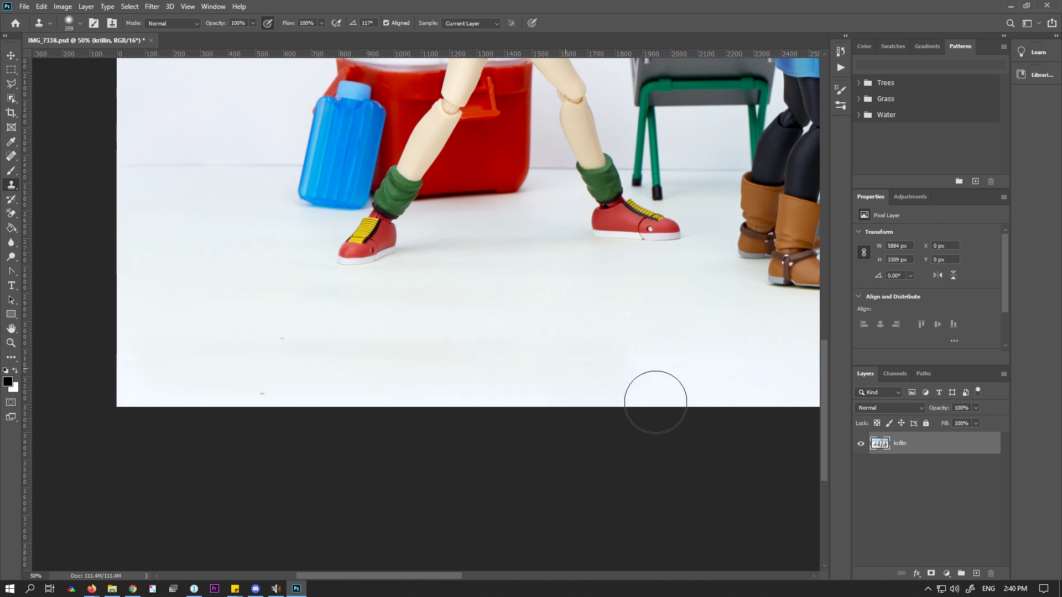
{"action": "left_click_drag", "start_coordinate": [657, 357], "coordinate": [135, 337]}
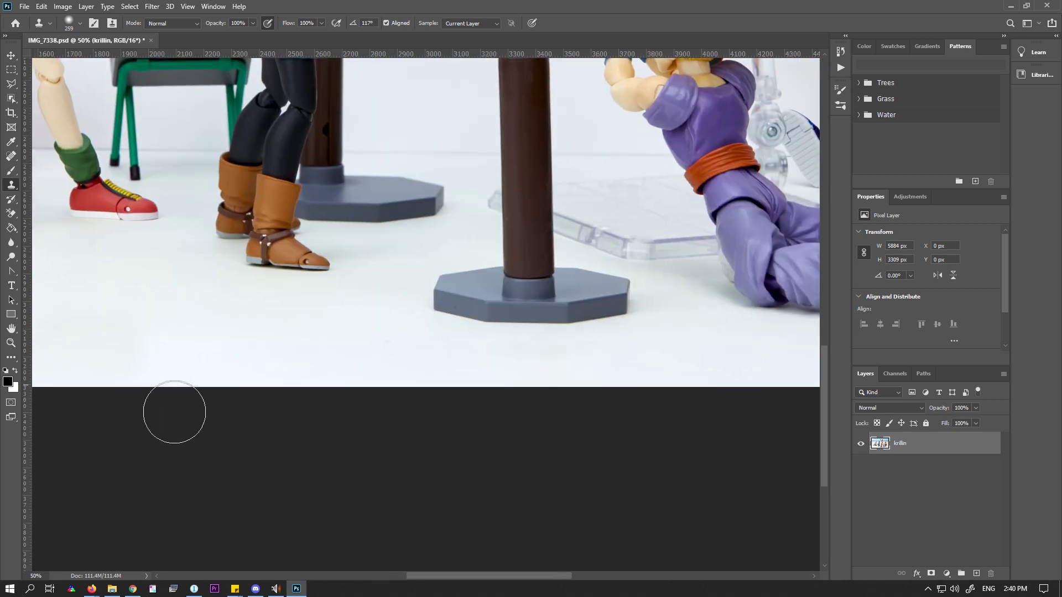
{"action": "right_click", "coordinate": [224, 350]}
{"action": "key", "text": "Return"}
{"action": "left_click_drag", "start_coordinate": [728, 354], "coordinate": [532, 303]}
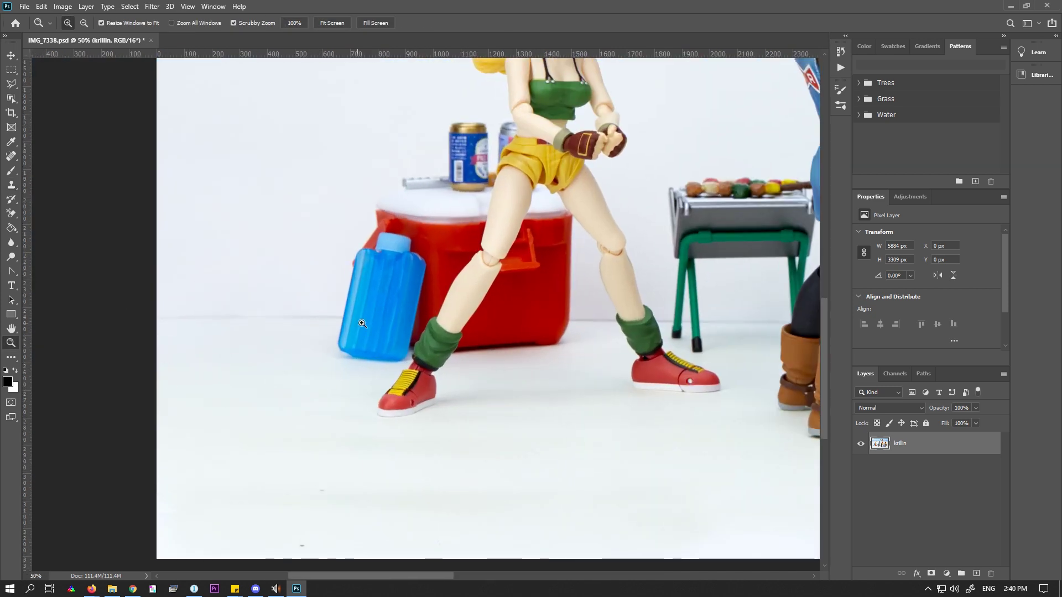
Outline the horizontal backdrop line between the image's left edge and the blue container with the Polygonal Lasso
{"action": "left_click", "coordinate": [197, 247]}
{"action": "left_click", "coordinate": [11, 84]}
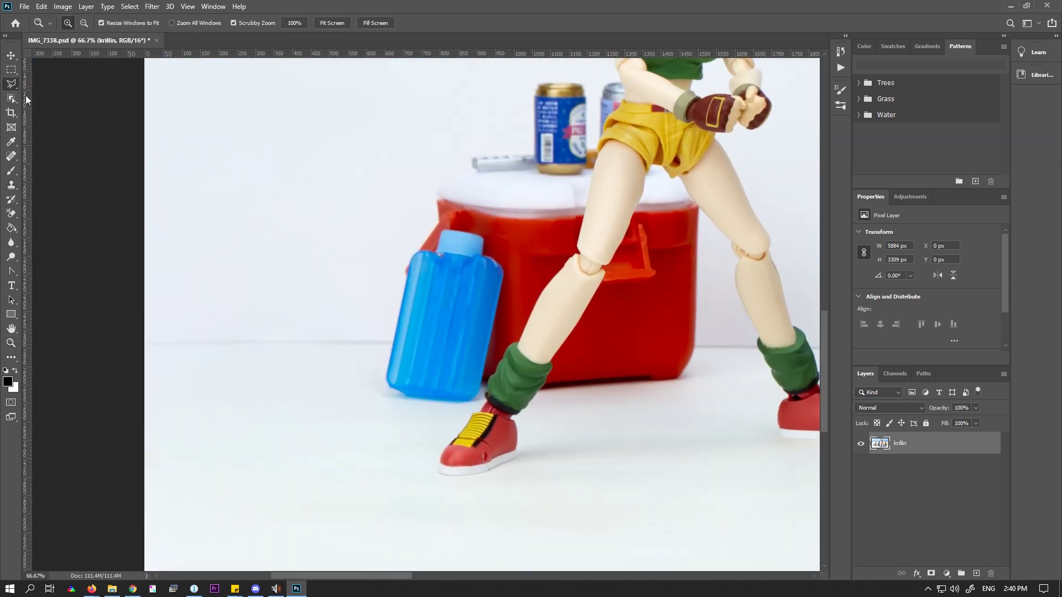
{"action": "left_click", "coordinate": [389, 359]}
{"action": "left_click", "coordinate": [119, 368]}
{"action": "left_click", "coordinate": [130, 307]}
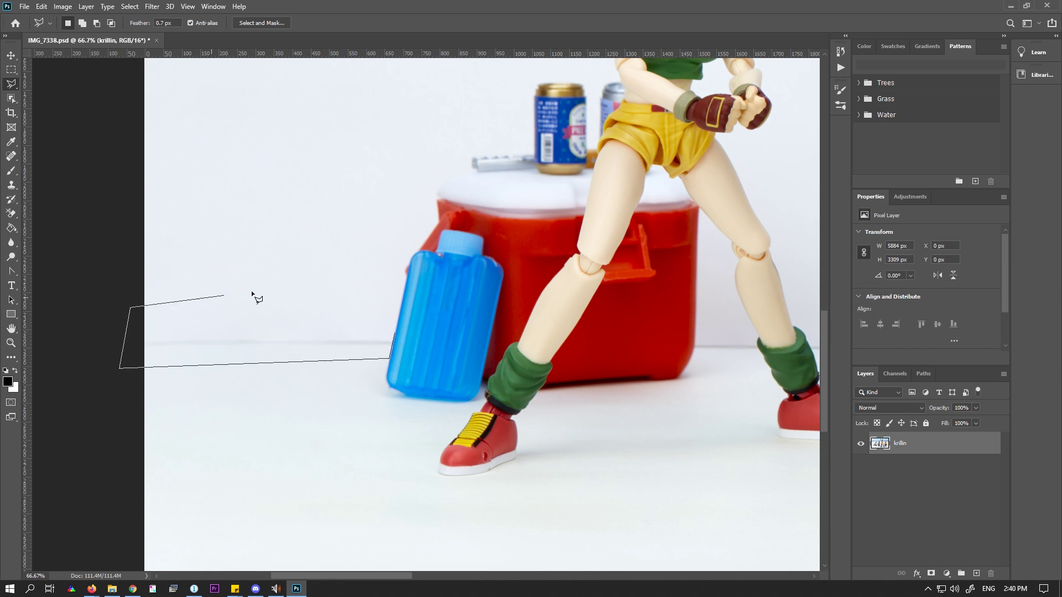
{"action": "left_click", "coordinate": [395, 333]}
Clone clean backdrop over the line inside the selection beside the blue container, and deselect
{"action": "key", "text": "s"}
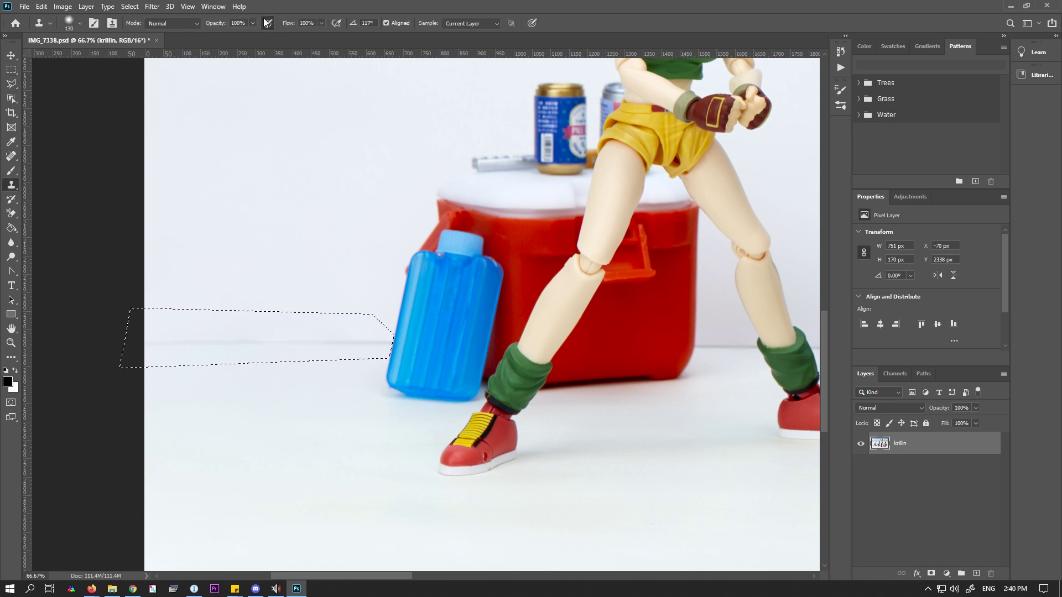
{"action": "right_click", "coordinate": [252, 250]}
{"action": "left_click_drag", "start_coordinate": [305, 279], "coordinate": [298, 280]}
{"action": "left_click", "coordinate": [464, 3]}
{"action": "left_click", "coordinate": [161, 325], "text": "alt"}
{"action": "left_click_drag", "start_coordinate": [179, 366], "coordinate": [391, 361]}
{"action": "key", "text": "ctrl+d"}
Outline the backdrop line between the red cooler and the blonde figure's green leg warmer with the Polygonal Lasso
{"action": "left_click_drag", "start_coordinate": [693, 339], "coordinate": [290, 255]}
{"action": "key", "text": "l"}
{"action": "left_click", "coordinate": [287, 253]}
{"action": "left_click", "coordinate": [284, 279]}
{"action": "left_click", "coordinate": [356, 277]}
{"action": "left_click", "coordinate": [288, 253]}
Lower the Clone Stamp opacity to 51%, clone over the line between cooler and leg warmer, and deselect
{"action": "key", "text": "s"}
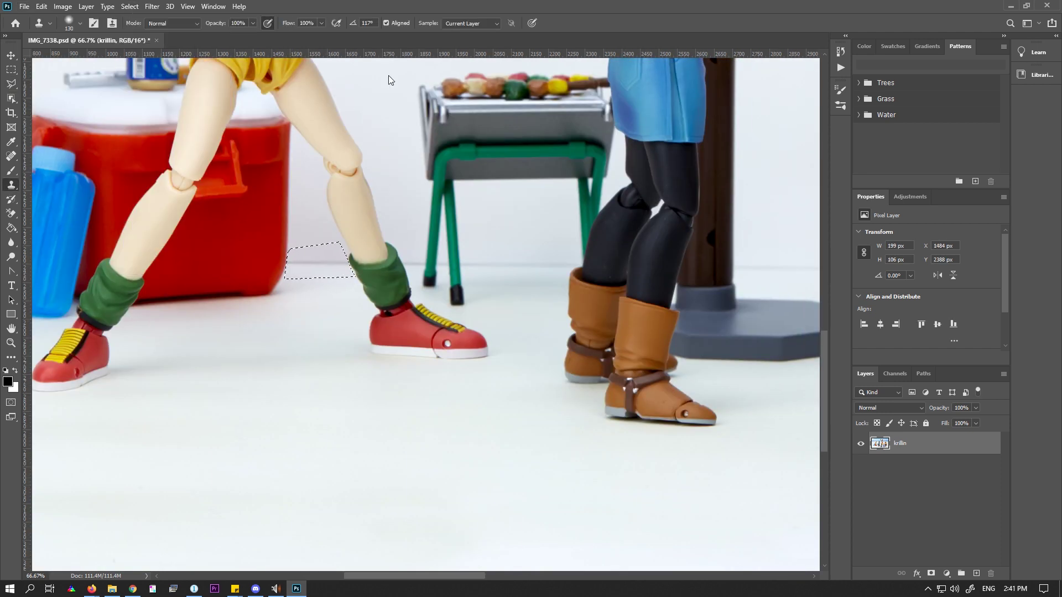
{"action": "key", "text": "ctrl+z"}
{"action": "left_click_drag", "start_coordinate": [253, 22], "coordinate": [228, 37]}
{"action": "right_click", "coordinate": [327, 311]}
{"action": "left_click_drag", "start_coordinate": [415, 339], "coordinate": [402, 339]}
{"action": "left_click", "coordinate": [320, 294]}
{"action": "left_click", "coordinate": [326, 308], "text": "alt"}
{"action": "mouse_move", "coordinate": [316, 280]}
{"action": "left_mouse_down"}
{"action": "mouse_move", "coordinate": [343, 272]}
{"action": "mouse_move", "coordinate": [313, 277]}
{"action": "mouse_move", "coordinate": [342, 271]}
{"action": "mouse_move", "coordinate": [308, 249]}
{"action": "mouse_move", "coordinate": [350, 265]}
{"action": "mouse_move", "coordinate": [319, 274]}
{"action": "left_mouse_up"}
{"action": "key", "text": "ctrl+d"}
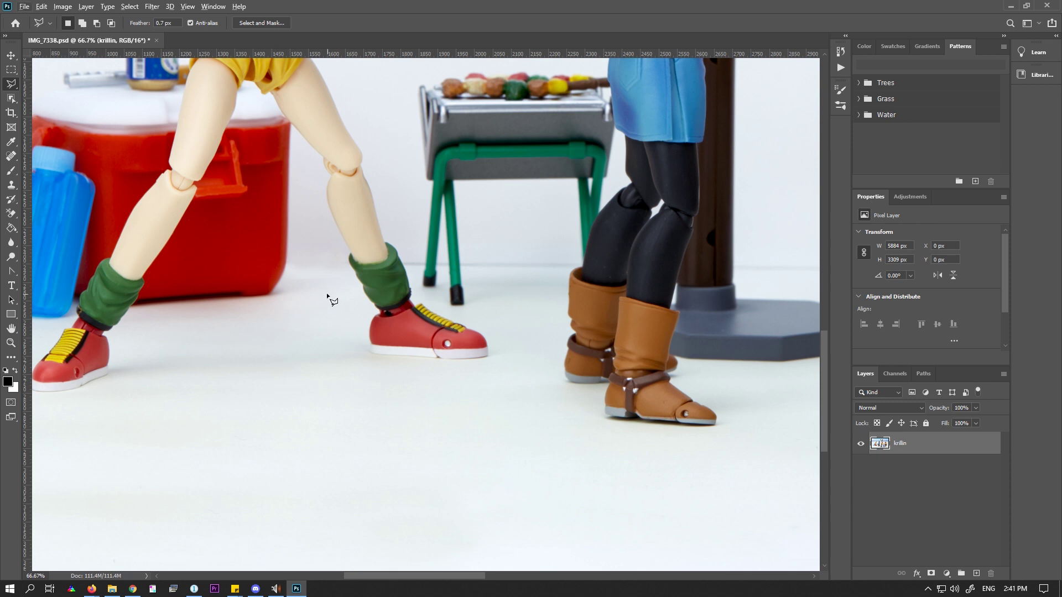
Outline the backdrop line sections between the green leg warmer and the brown boots, leaving out the grill's legs
{"action": "key", "text": "z"}
{"action": "left_click_drag", "start_coordinate": [318, 354], "coordinate": [265, 343]}
{"action": "left_click_drag", "start_coordinate": [357, 246], "coordinate": [410, 248]}
{"action": "key", "text": "l"}
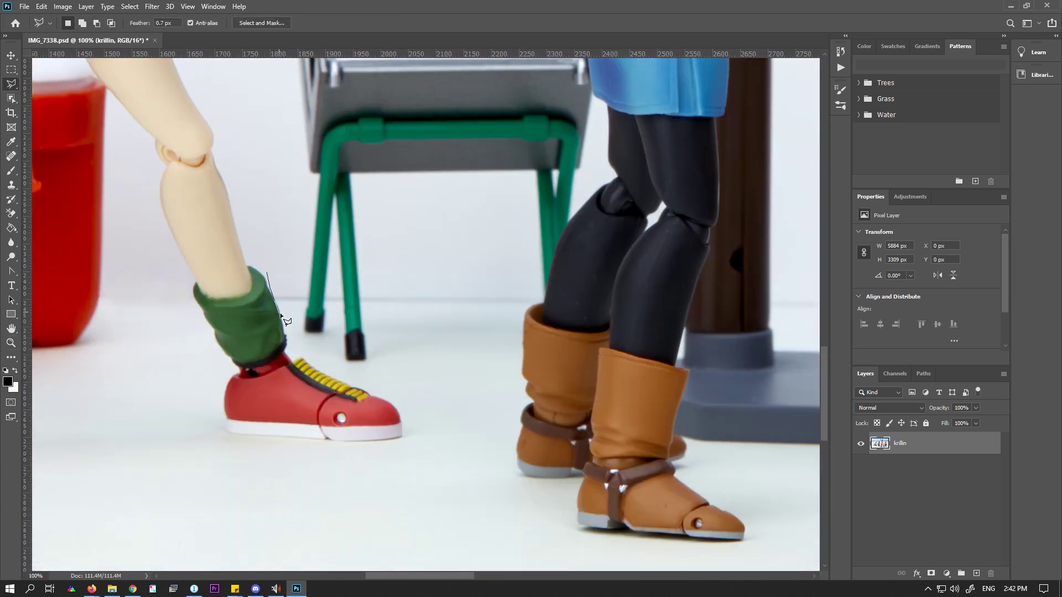
{"action": "left_click_drag", "start_coordinate": [308, 297], "coordinate": [308, 273]}
{"action": "left_click", "coordinate": [335, 324]}
{"action": "left_click", "coordinate": [343, 307]}
{"action": "left_click", "coordinate": [341, 275]}
{"action": "double_click", "coordinate": [334, 275]}
{"action": "left_click", "coordinate": [358, 275], "text": "shift"}
{"action": "double_click", "coordinate": [541, 266]}
Clone clean backdrop over the selected line sections around the grill's legs, and deselect
{"action": "key", "text": "s"}
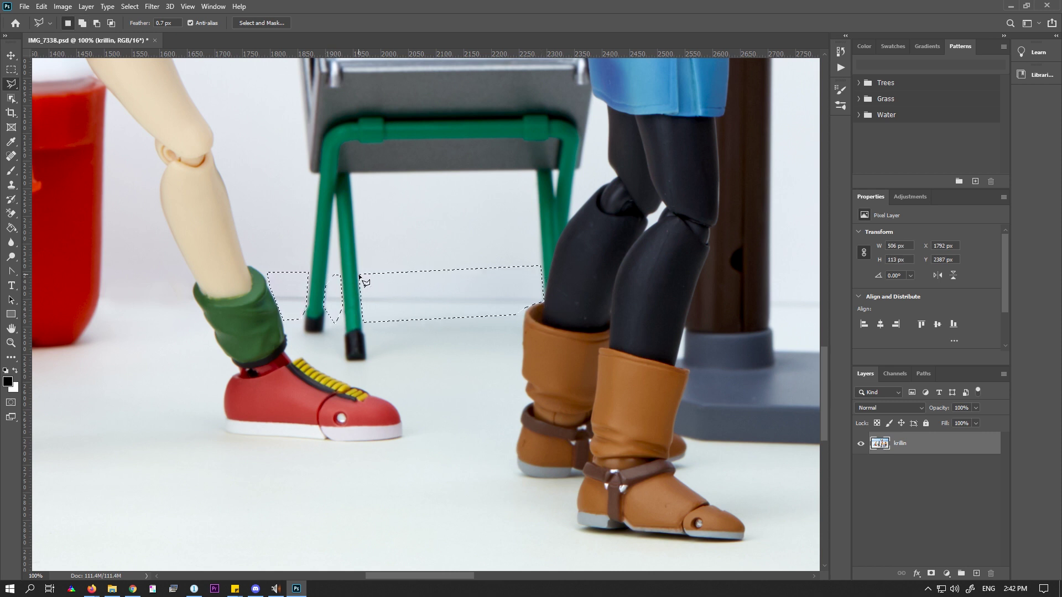
{"action": "left_click_drag", "start_coordinate": [406, 313], "coordinate": [533, 309]}
{"action": "left_click", "coordinate": [428, 324], "text": "alt"}
{"action": "mouse_move", "coordinate": [438, 334]}
{"action": "left_mouse_down"}
{"action": "mouse_move", "coordinate": [503, 320]}
{"action": "mouse_move", "coordinate": [391, 315]}
{"action": "mouse_move", "coordinate": [417, 346]}
{"action": "mouse_move", "coordinate": [314, 321]}
{"action": "left_mouse_up"}
{"action": "key", "text": "ctrl+d"}
{"action": "left_click", "coordinate": [428, 442]}
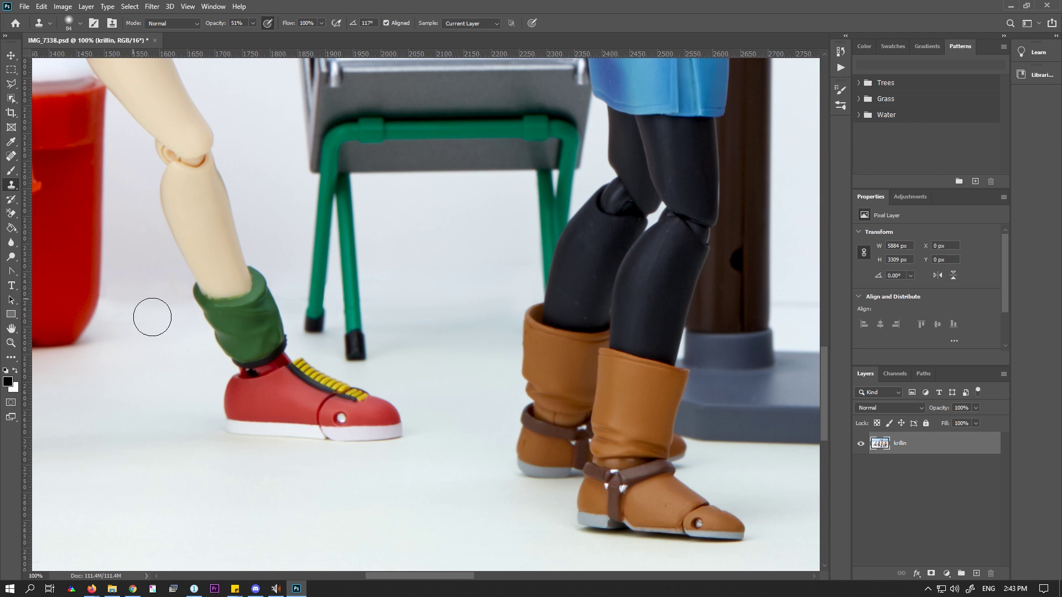
Outline the backdrop line between the two brown net posts with the Polygonal Lasso
{"action": "scroll", "coordinate": [142, 320], "scroll_direction": "right", "scroll_amount": 5}
{"action": "key", "text": "l"}
{"action": "left_click", "coordinate": [259, 322]}
{"action": "left_click", "coordinate": [574, 334]}
{"action": "left_click", "coordinate": [571, 284]}
{"action": "left_click", "coordinate": [259, 292]}
Try to heal the backdrop line between the net posts with the Healing Brush
{"action": "right_click", "coordinate": [10, 156]}
{"action": "left_click", "coordinate": [61, 167]}
{"action": "right_click", "coordinate": [335, 251]}
{"action": "key", "text": "Escape"}
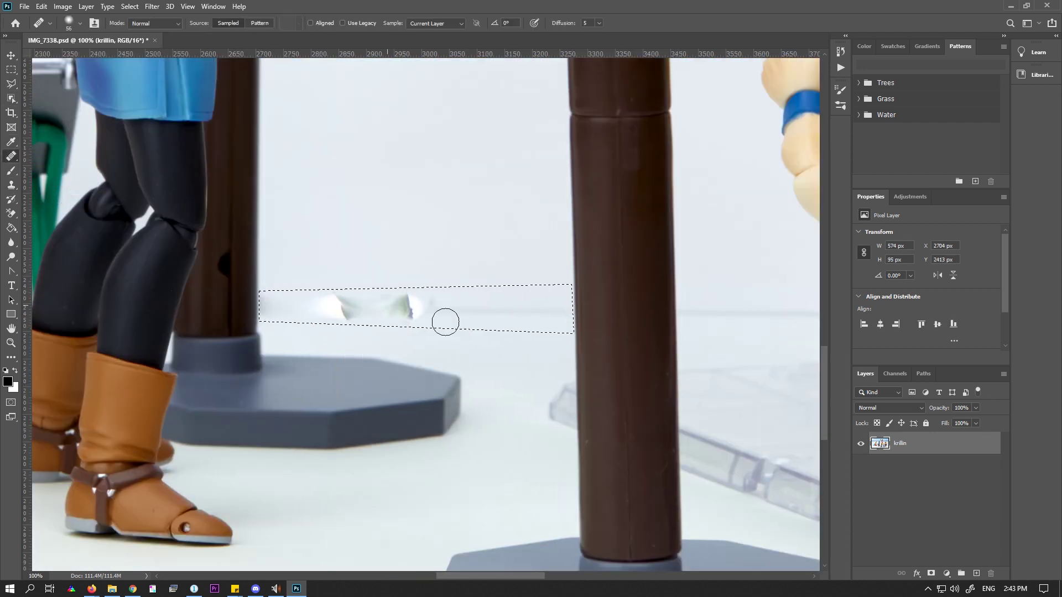
Replace the selected line between the net posts with clean wall using the Patch tool, and deselect
{"action": "right_click", "coordinate": [11, 157]}
{"action": "left_click", "coordinate": [56, 178]}
{"action": "left_click_drag", "start_coordinate": [263, 295], "coordinate": [261, 276]}
{"action": "key", "text": "ctrl+d"}
Undo the patch, set the Clone Stamp to 100% opacity with clean wall as its source, and redo the undone edits
{"action": "key", "text": "ctrl+z"}
{"action": "key", "text": "ctrl+z"}
{"action": "key", "text": "s"}
{"action": "left_click", "coordinate": [252, 22]}
{"action": "left_click", "coordinate": [296, 265], "text": "alt"}
{"action": "left_click", "coordinate": [379, 287], "text": "alt"}
{"action": "key", "text": "ctrl+shift+z"}
{"action": "key", "text": "ctrl+shift+z"}
Outline the backdrop line between the front net post and the purple figure, clone clean wall over it, and deselect
{"action": "scroll", "coordinate": [491, 518], "scroll_direction": "right", "scroll_amount": 5}
{"action": "key", "text": "l"}
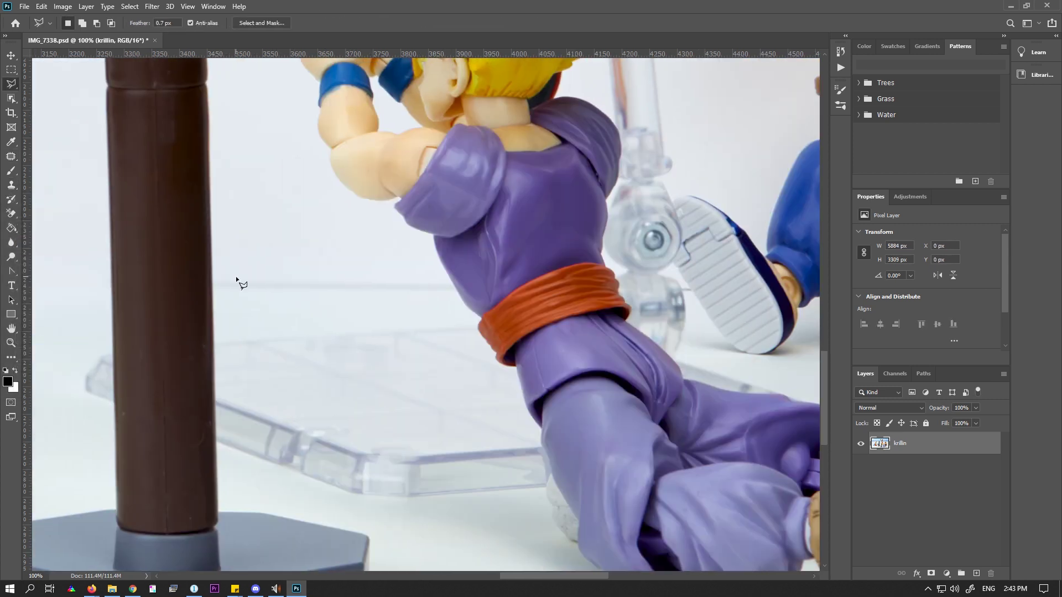
{"action": "left_click", "coordinate": [462, 302]}
{"action": "left_click", "coordinate": [415, 245]}
{"action": "left_click", "coordinate": [232, 260]}
{"action": "left_click", "coordinate": [213, 270]}
{"action": "key", "text": "s"}
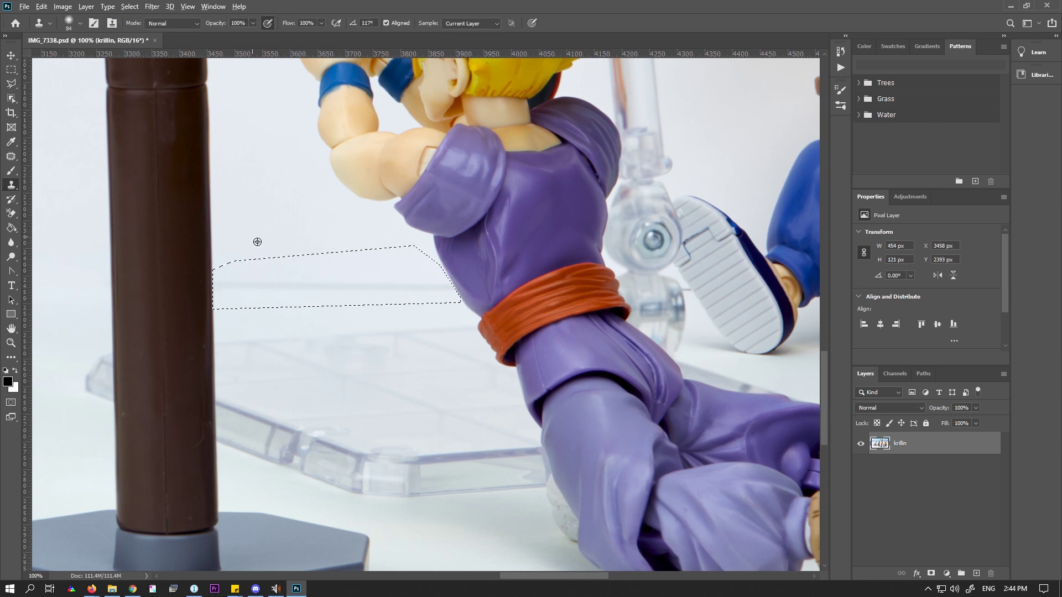
{"action": "key", "text": "ctrl+d"}
Outline the dark backdrop line beside the wooden chair's foot, clone clean background over it, and deselect
{"action": "scroll", "coordinate": [355, 374], "scroll_direction": "right", "scroll_amount": 10}
{"action": "key", "text": "l"}
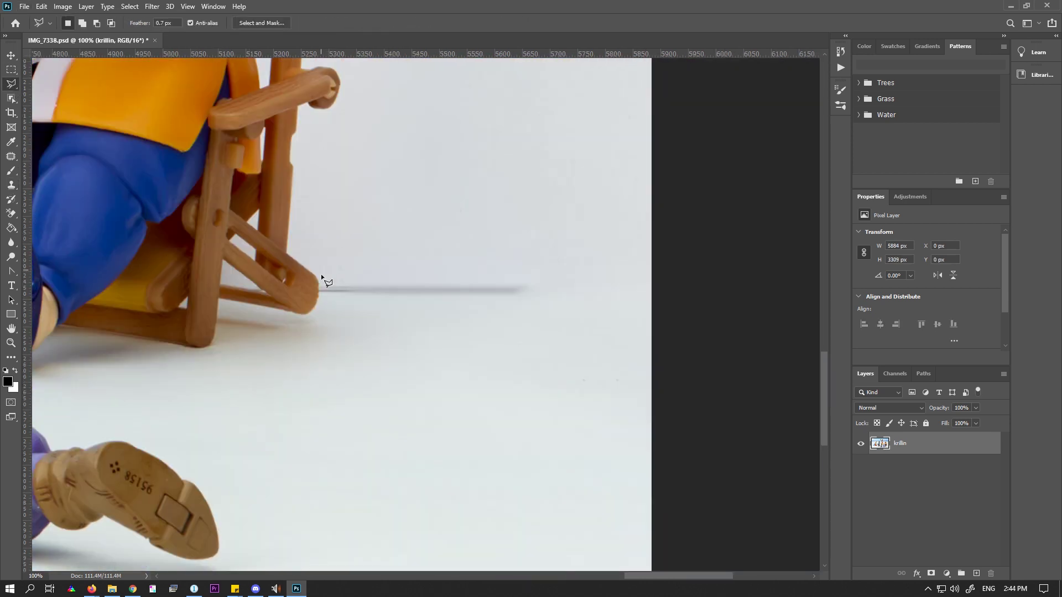
{"action": "left_click", "coordinate": [474, 223]}
{"action": "left_click", "coordinate": [645, 220]}
{"action": "left_click", "coordinate": [622, 325]}
{"action": "left_click", "coordinate": [320, 302]}
{"action": "key", "text": "s"}
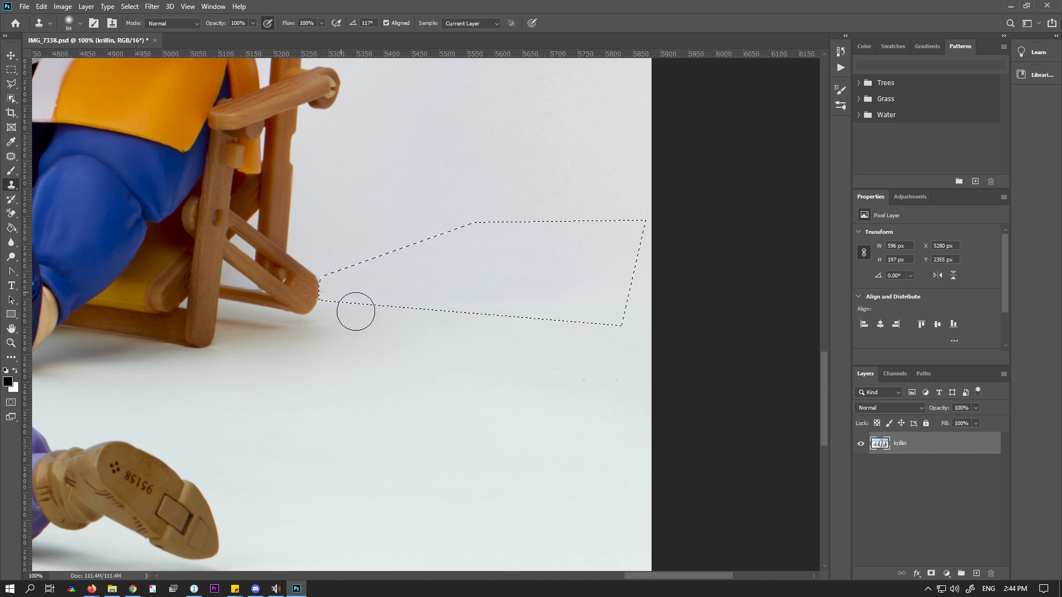
{"action": "key", "text": "ctrl+d"}
Outline a small area of leftover backdrop line near the wooden chair with the Polygonal Lasso
{"action": "key", "text": "z"}
{"action": "double_click", "coordinate": [333, 316]}
{"action": "key", "text": "l"}
{"action": "left_click", "coordinate": [285, 279]}
{"action": "left_click", "coordinate": [293, 231]}
{"action": "left_click", "coordinate": [348, 233]}
{"action": "left_click", "coordinate": [334, 298]}
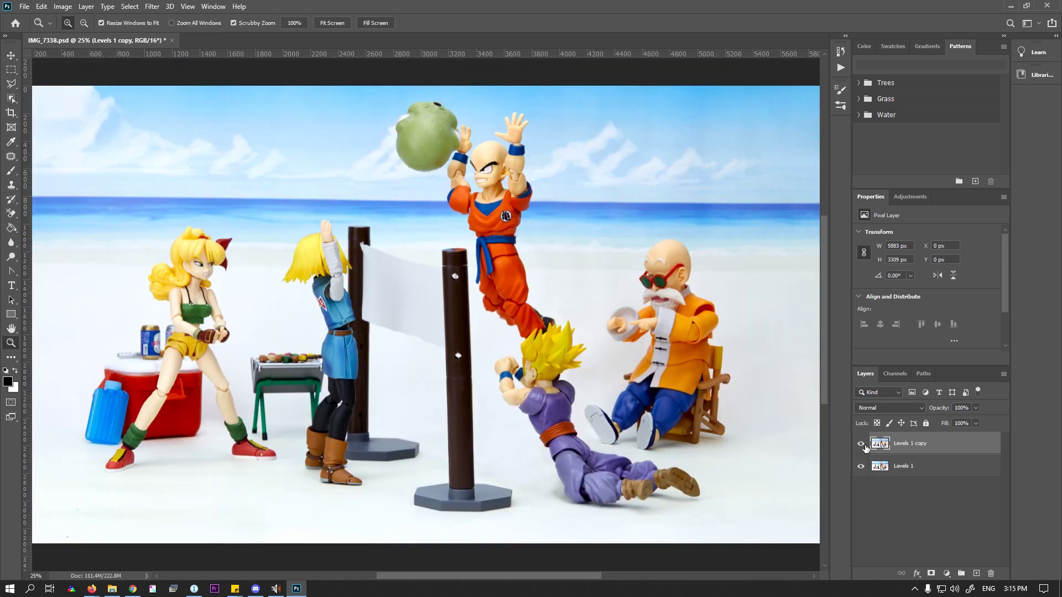
Toggle the Levels 1 copy layer's visibility to compare the image with and without the clear figure stand
{"action": "left_click", "coordinate": [861, 444]}
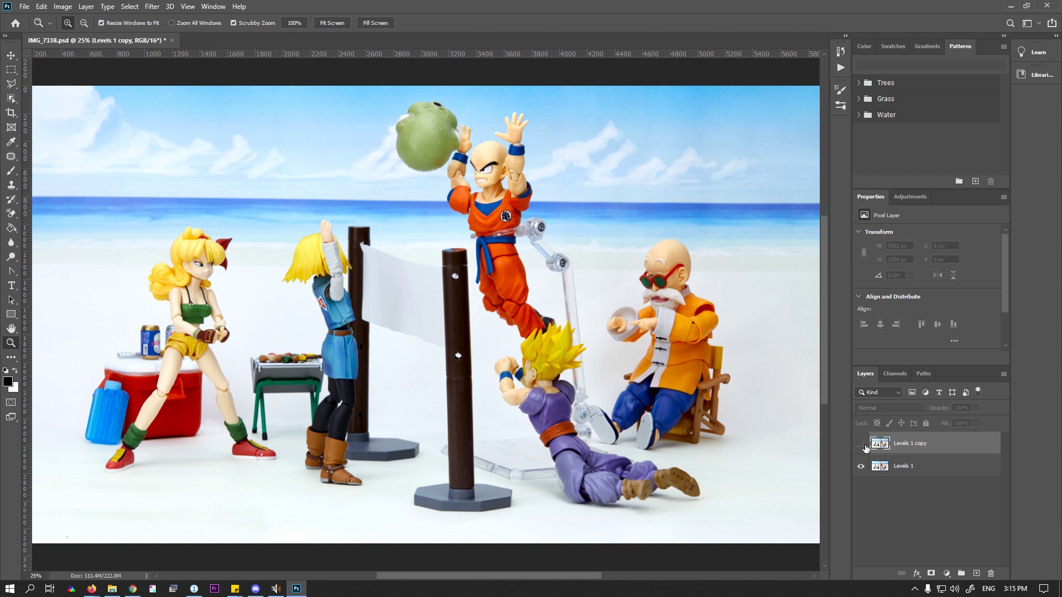
{"action": "left_click", "coordinate": [865, 446]}
{"action": "left_click", "coordinate": [865, 446]}
{"action": "left_click", "coordinate": [861, 444]}
{"action": "left_click", "coordinate": [861, 444]}
{"action": "left_click", "coordinate": [862, 444]}
{"action": "left_click", "coordinate": [861, 444]}
Outline the clear stand joints between the purple figure's torso and the white shoe sole with the Polygonal Lasso
{"action": "left_click", "coordinate": [619, 416]}
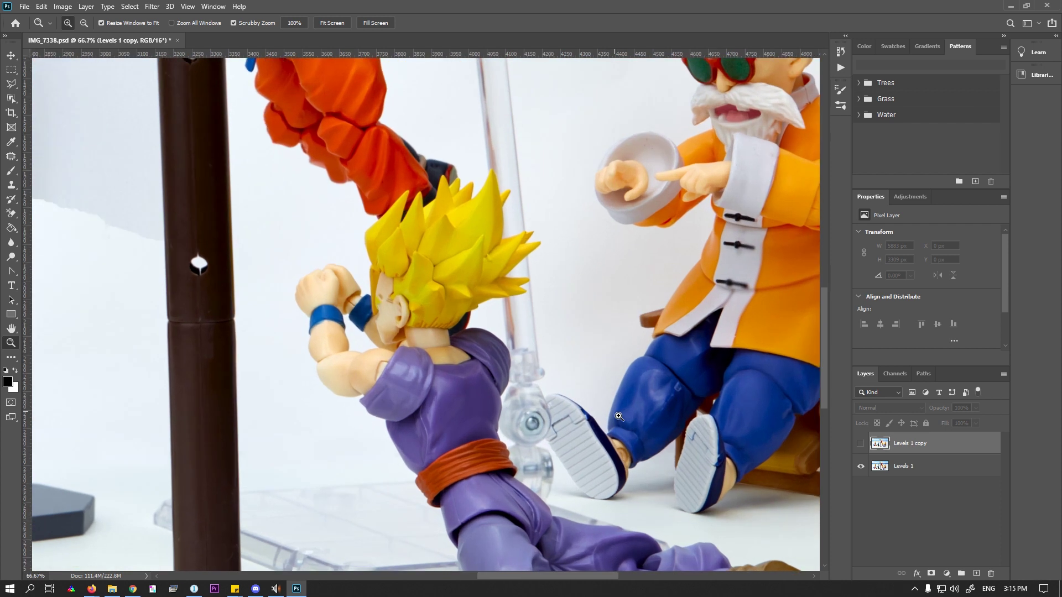
{"action": "left_click", "coordinate": [585, 434]}
{"action": "scroll", "coordinate": [585, 435], "scroll_direction": "down", "scroll_amount": 2}
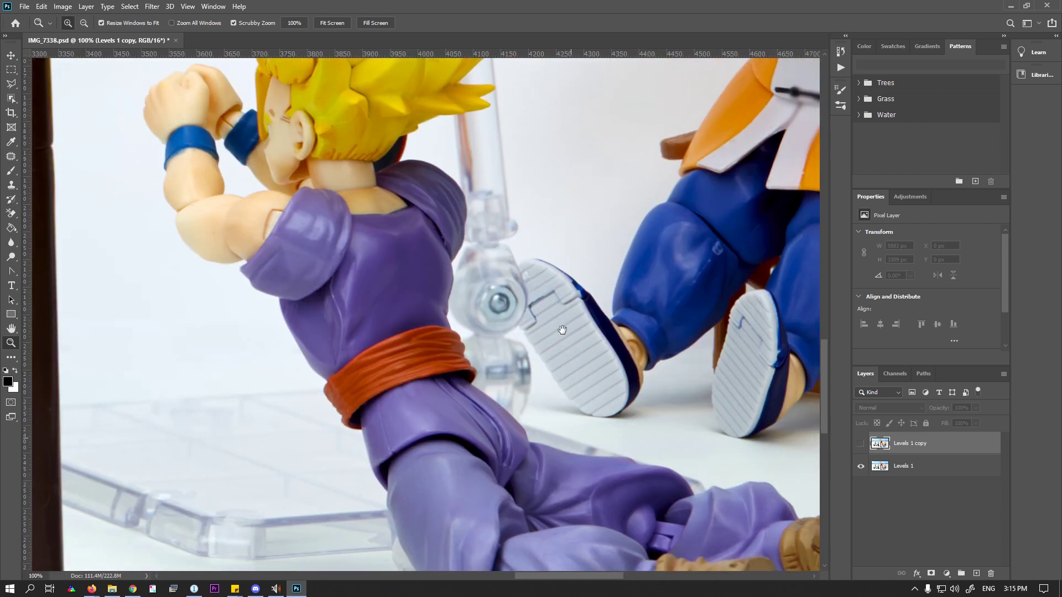
{"action": "left_click", "coordinate": [476, 345]}
{"action": "left_click_drag", "start_coordinate": [587, 365], "coordinate": [550, 275]}
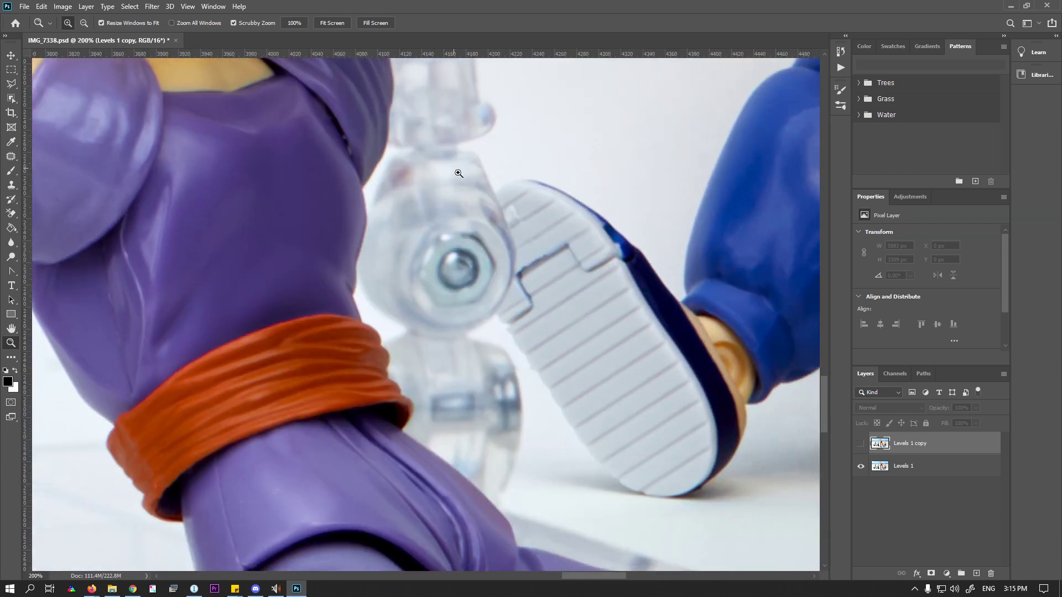
{"action": "left_click", "coordinate": [11, 84]}
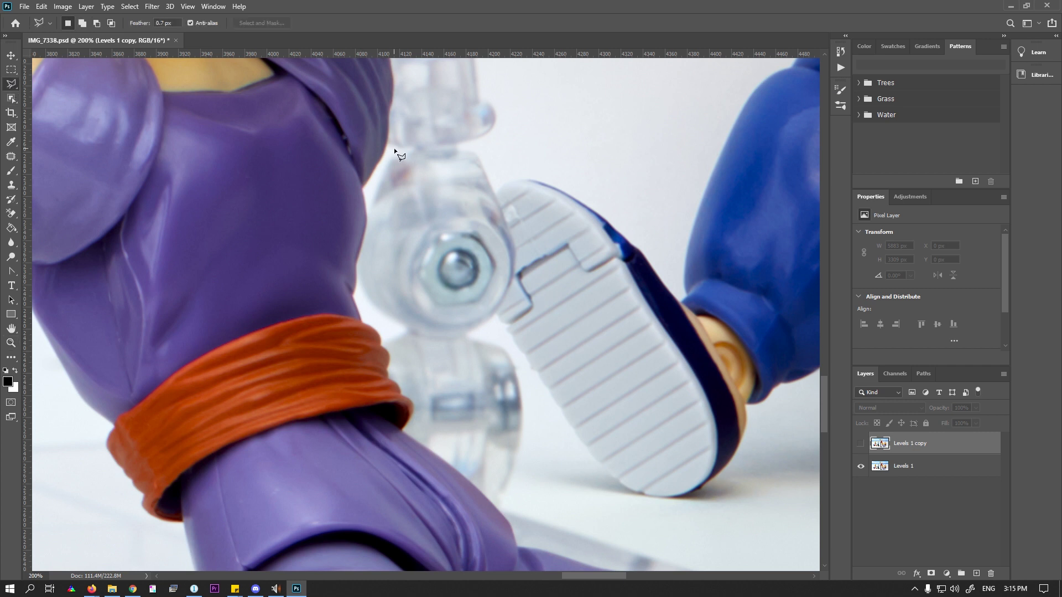
{"action": "left_click", "coordinate": [360, 240]}
{"action": "left_click", "coordinate": [389, 141]}
{"action": "left_click", "coordinate": [456, 134]}
{"action": "left_click", "coordinate": [488, 166]}
{"action": "left_click", "coordinate": [497, 288]}
{"action": "left_click", "coordinate": [528, 414]}
{"action": "left_click", "coordinate": [502, 484]}
{"action": "left_click", "coordinate": [410, 416]}
{"action": "left_click", "coordinate": [395, 365]}
{"action": "left_click", "coordinate": [358, 242]}
Clone clean backdrop over the selected stand joints on the Levels 1 layer at 100% opacity, and deselect
{"action": "key", "text": "s"}
{"action": "right_click", "coordinate": [484, 254]}
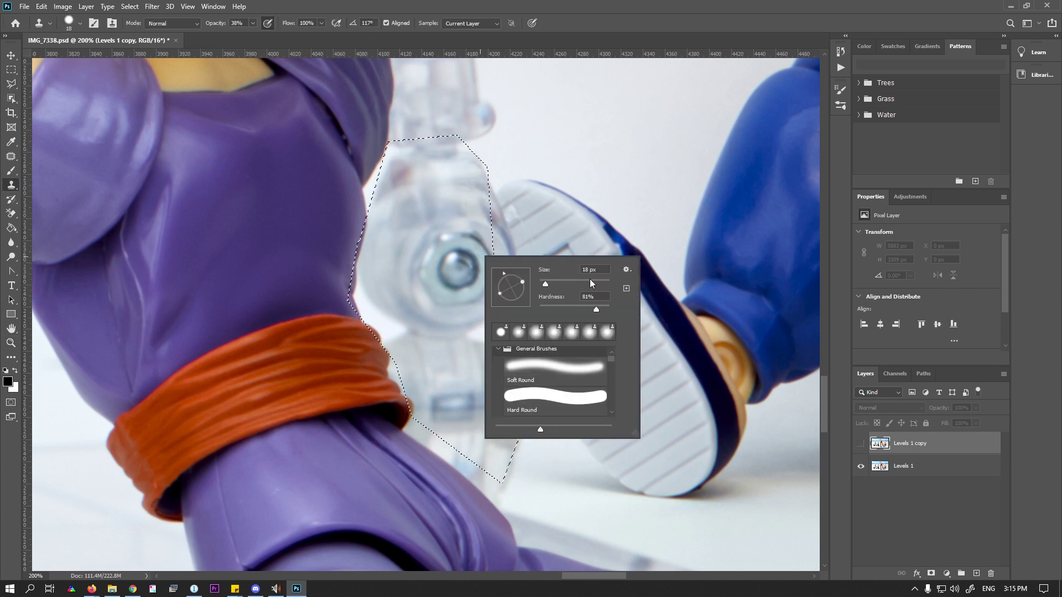
{"action": "left_click", "coordinate": [584, 283]}
{"action": "left_click", "coordinate": [904, 468]}
{"action": "key", "text": "0"}
{"action": "left_click", "coordinate": [629, 120], "text": "alt"}
{"action": "mouse_move", "coordinate": [465, 266]}
{"action": "left_mouse_down"}
{"action": "mouse_move", "coordinate": [449, 274]}
{"action": "mouse_move", "coordinate": [456, 354]}
{"action": "left_mouse_up"}
{"action": "key", "text": "ctrl+d"}
Show the Levels 1 copy layer and check the whole image
{"action": "key", "text": "l"}
{"action": "left_click", "coordinate": [861, 443]}
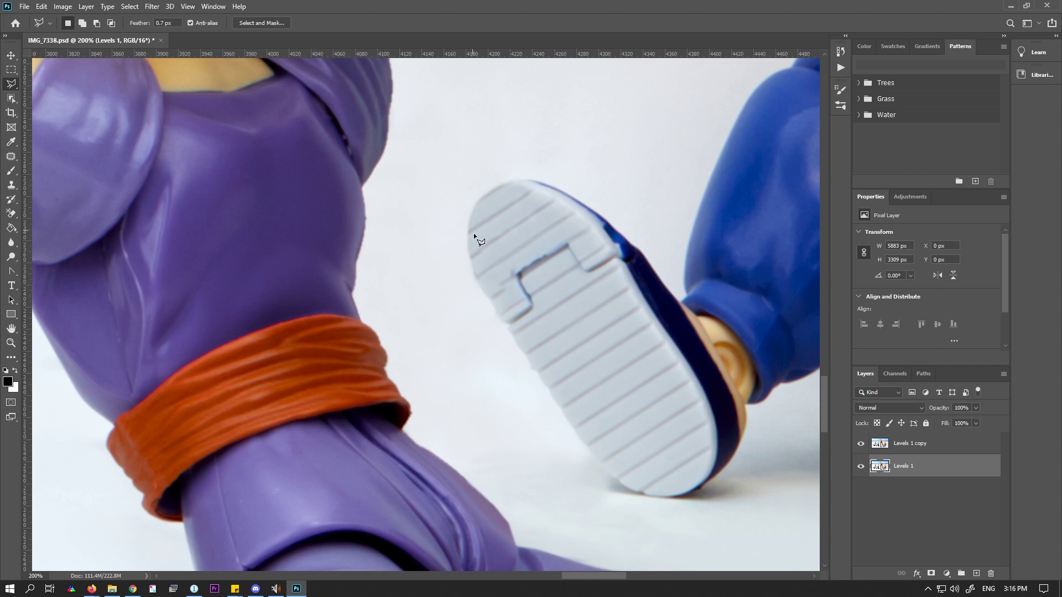
{"action": "left_click", "coordinate": [11, 343]}
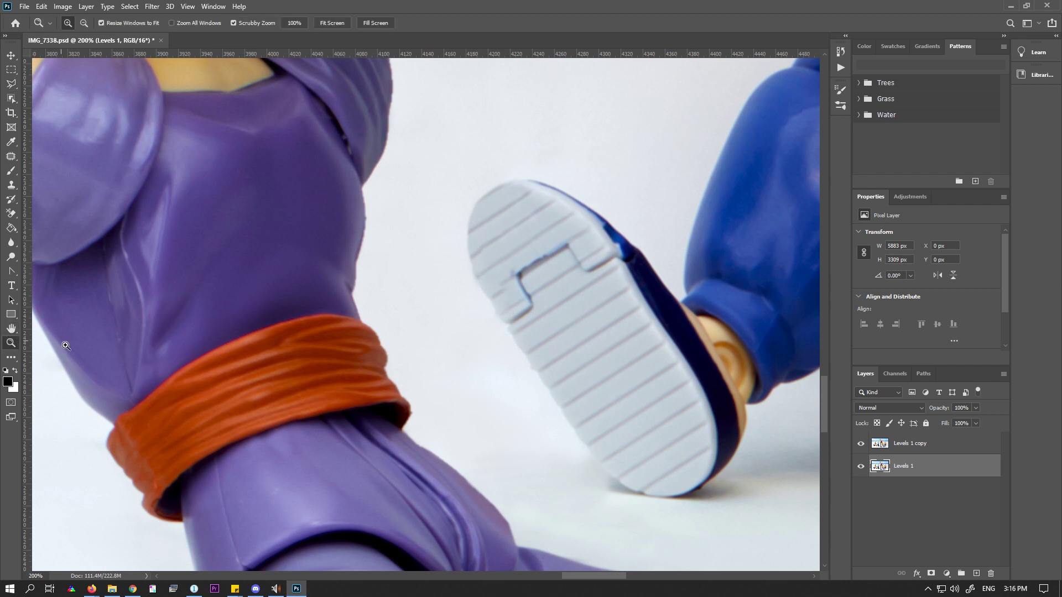
{"action": "key", "text": "ctrl+0"}
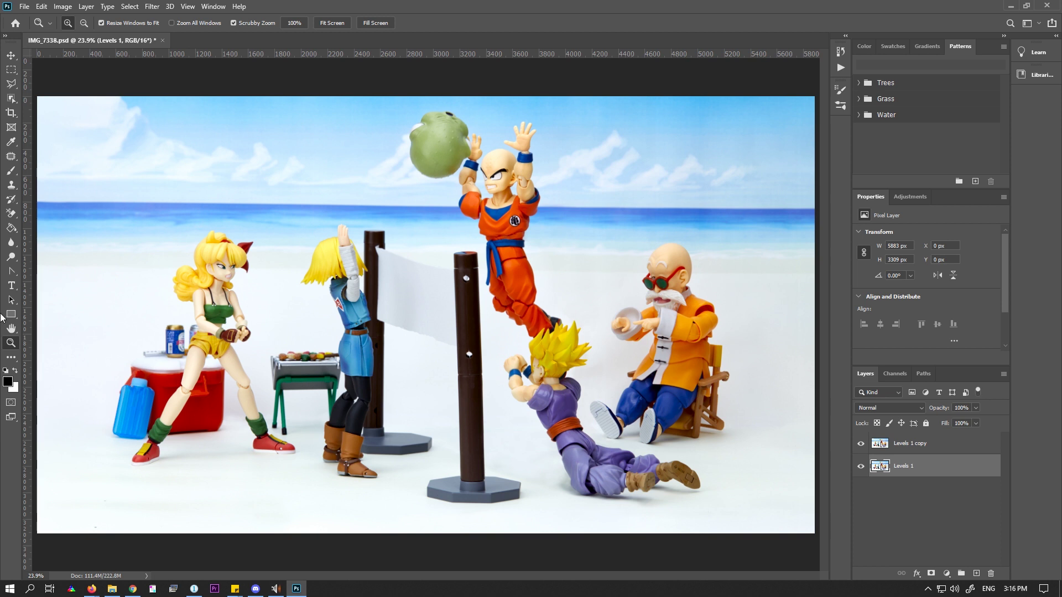
Toggle the Levels 1 copy layer's visibility to compare the orange figure's waist with and without the clear stand arm, leaving it hidden
{"action": "left_click_drag", "start_coordinate": [507, 224], "coordinate": [631, 317]}
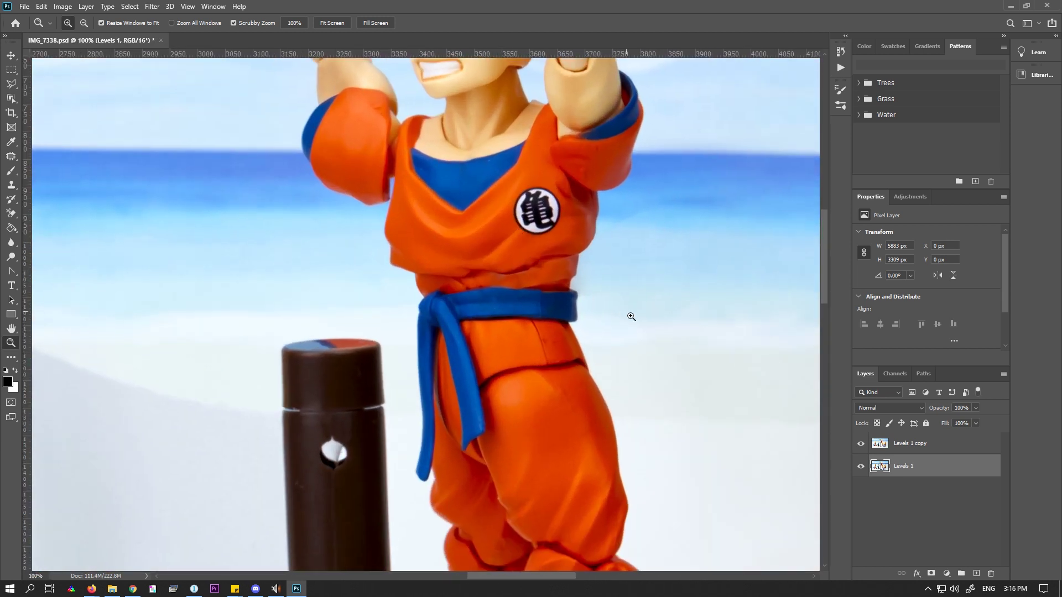
{"action": "left_click", "coordinate": [632, 317]}
{"action": "left_click", "coordinate": [861, 444]}
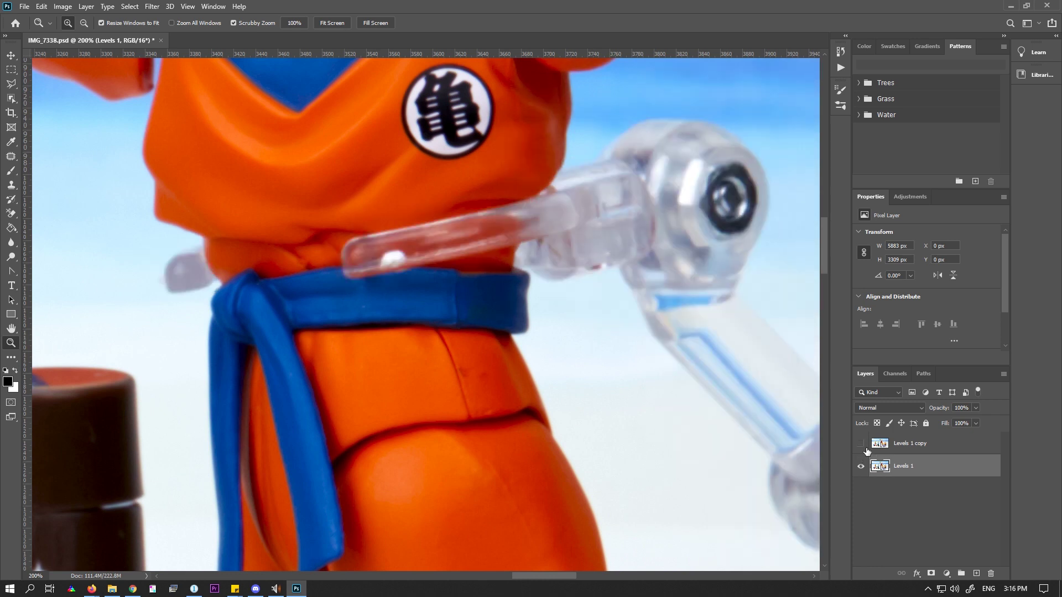
{"action": "left_click", "coordinate": [864, 446]}
{"action": "left_click", "coordinate": [864, 446]}
Outline the clear stand arm across the orange figure's waist with the Polygonal Lasso, and deselect
{"action": "left_click", "coordinate": [11, 85]}
{"action": "left_click", "coordinate": [12, 85]}
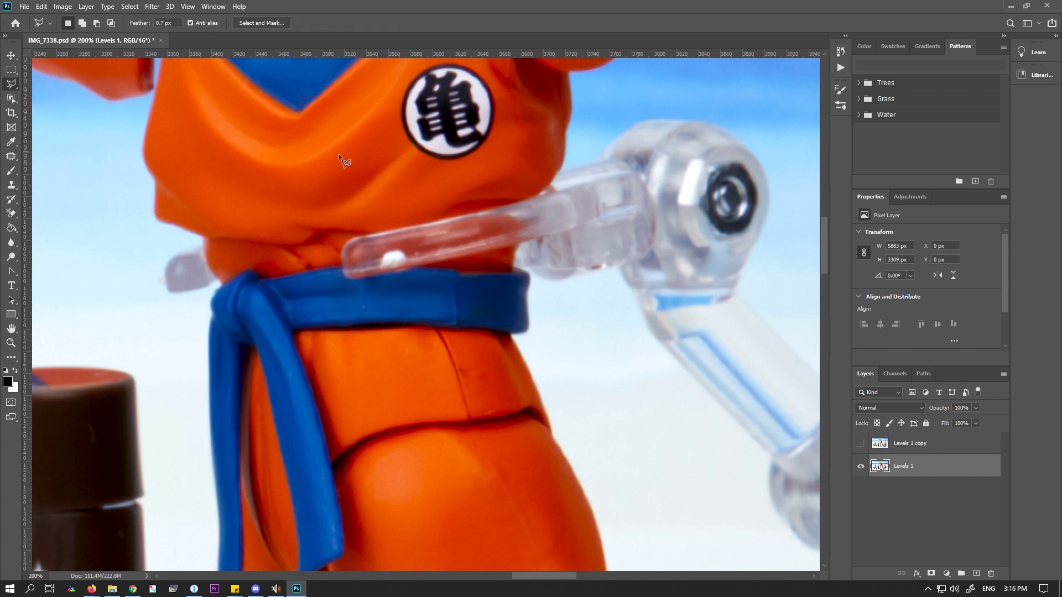
{"action": "left_click", "coordinate": [517, 235]}
{"action": "left_click", "coordinate": [466, 282]}
{"action": "left_click", "coordinate": [369, 298]}
{"action": "left_click", "coordinate": [387, 215]}
{"action": "left_click", "coordinate": [462, 209]}
{"action": "double_click", "coordinate": [536, 198]}
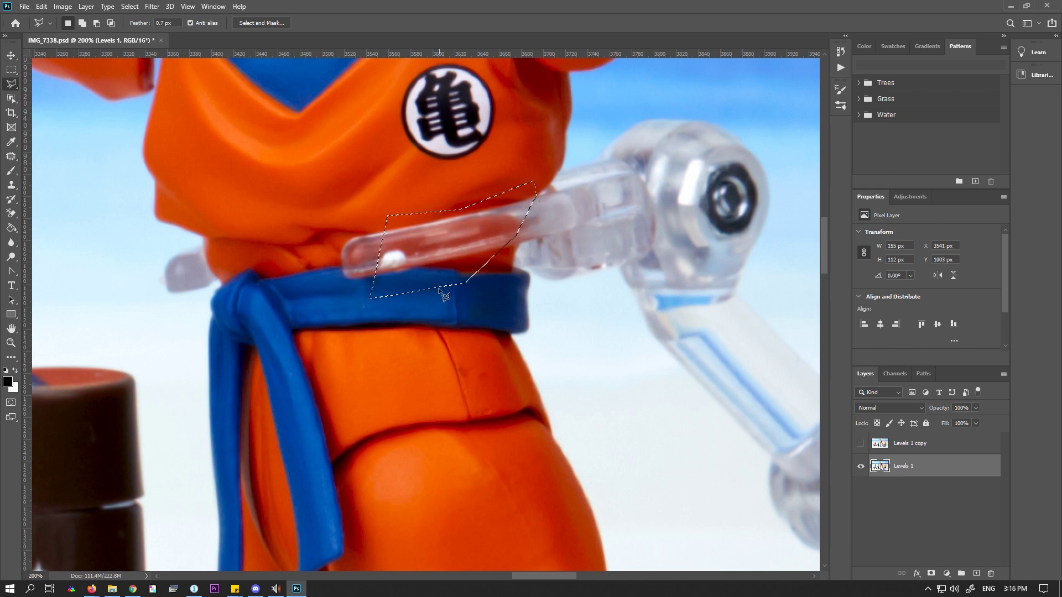
{"action": "key", "text": "ctrl+d"}
Examine the whole image with the Levels 1 copy layer hidden, checking the clear stand behind the jumping figure
{"action": "key", "text": "z"}
{"action": "left_click", "coordinate": [332, 280], "text": "alt"}
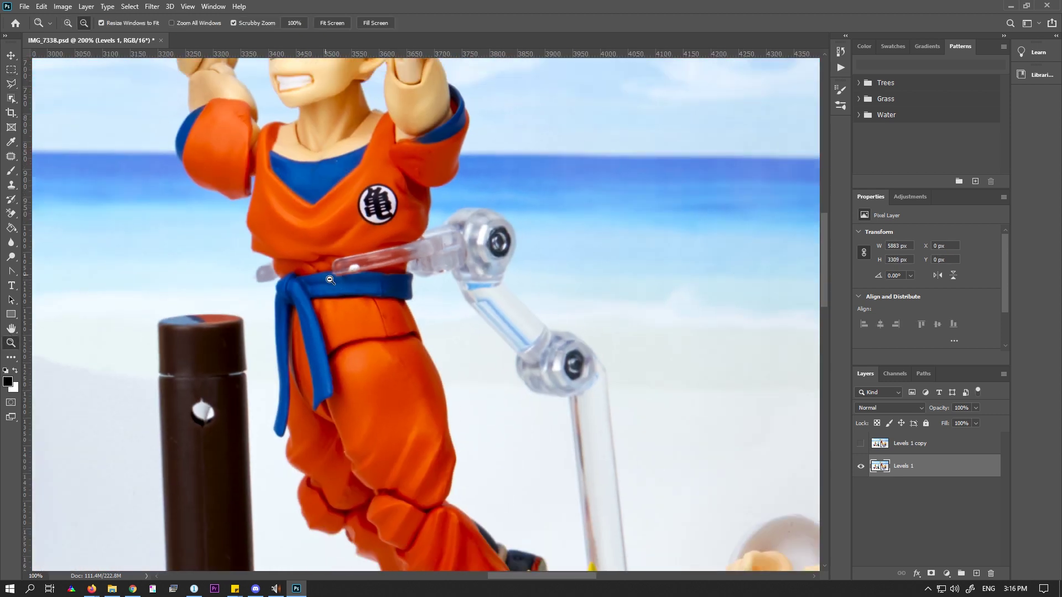
{"action": "left_click", "coordinate": [330, 280], "text": "alt"}
{"action": "left_click", "coordinate": [305, 299], "text": "alt"}
{"action": "left_click", "coordinate": [306, 300], "text": "alt"}
{"action": "left_click", "coordinate": [306, 300], "text": "alt"}
{"action": "left_click_drag", "start_coordinate": [345, 327], "coordinate": [349, 332]}
{"action": "left_click", "coordinate": [439, 366], "text": "alt"}
{"action": "left_click", "coordinate": [439, 366], "text": "alt"}
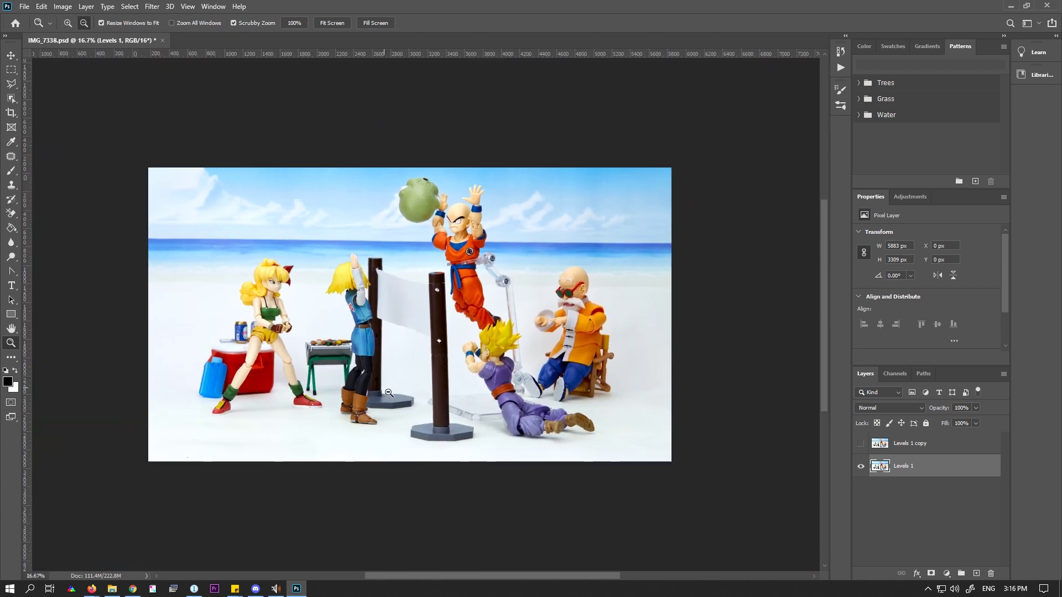
{"action": "left_click", "coordinate": [458, 263]}
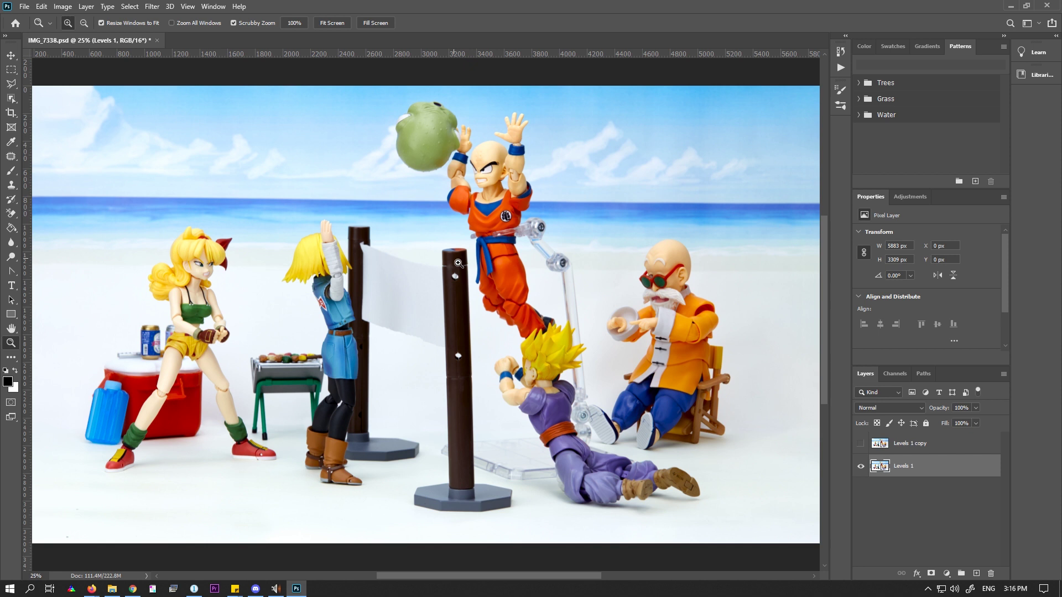